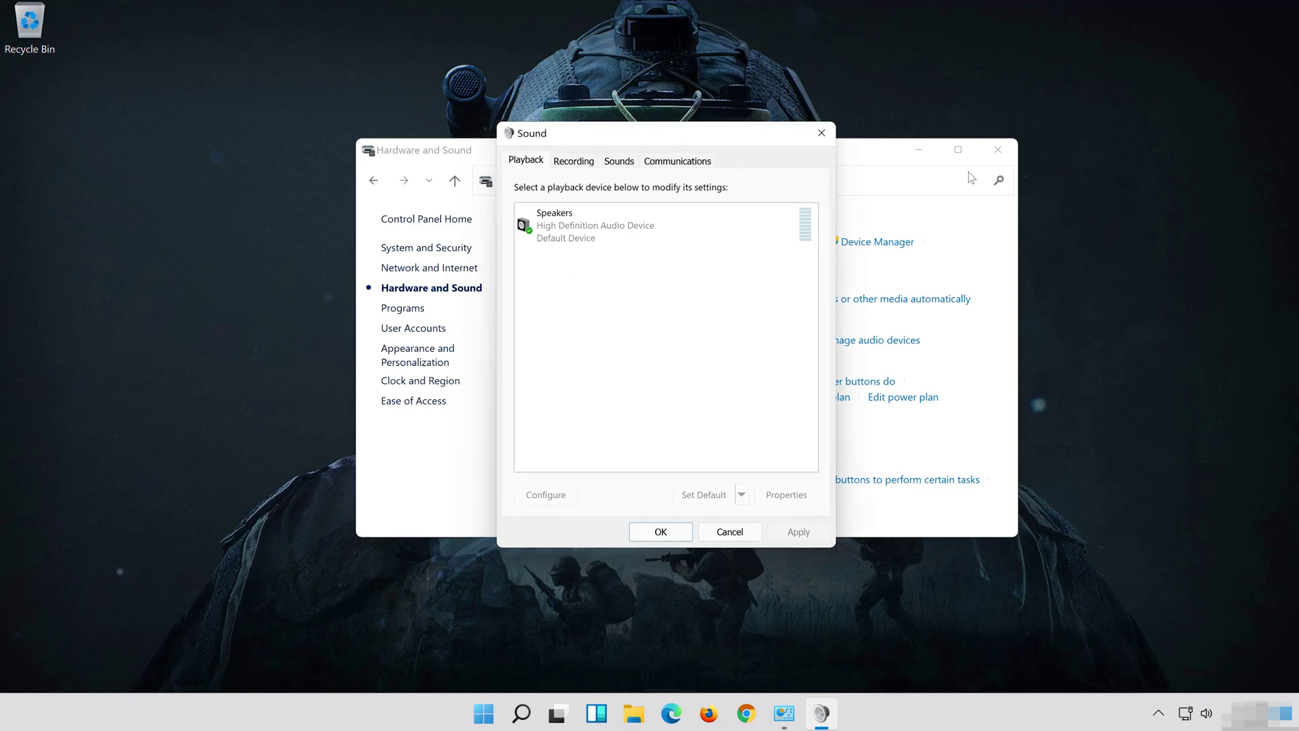
Close the Hardware and Sound window and open the properties of the Speakers playback device
left_click(998, 149)
left_click(623, 220)
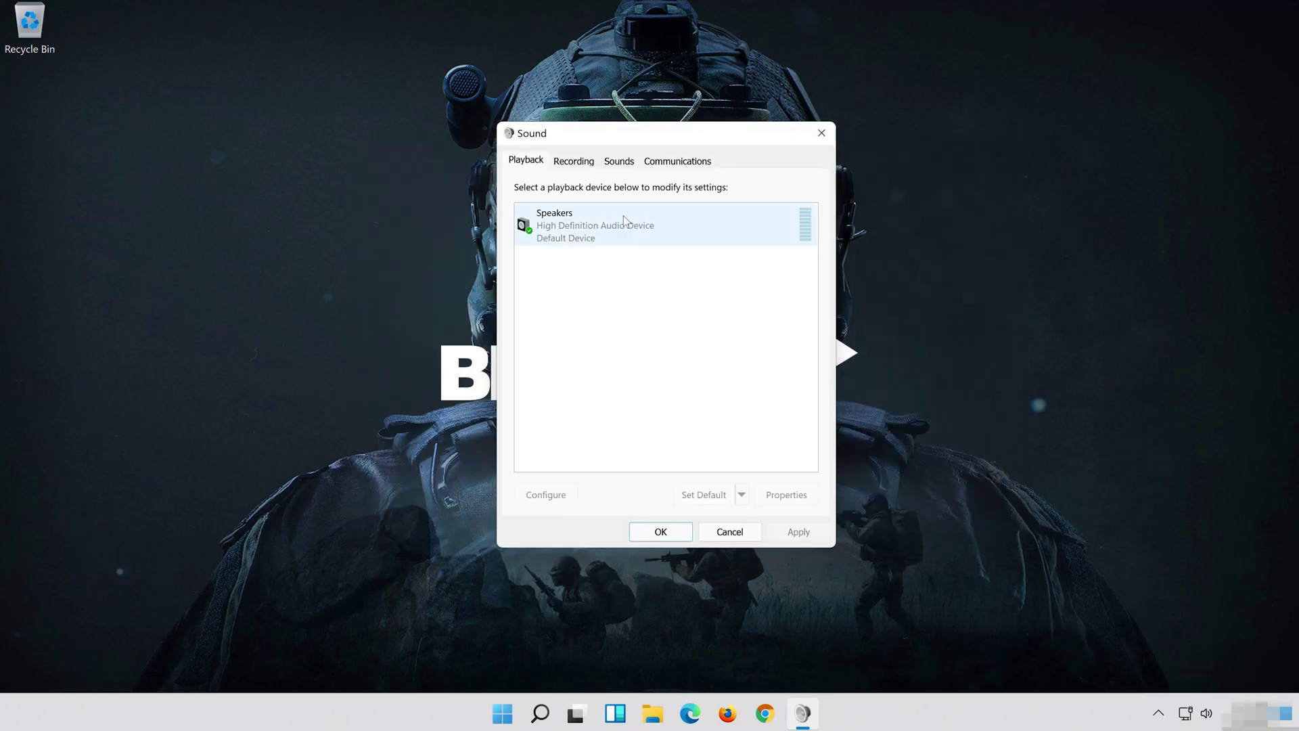
left_click(598, 230)
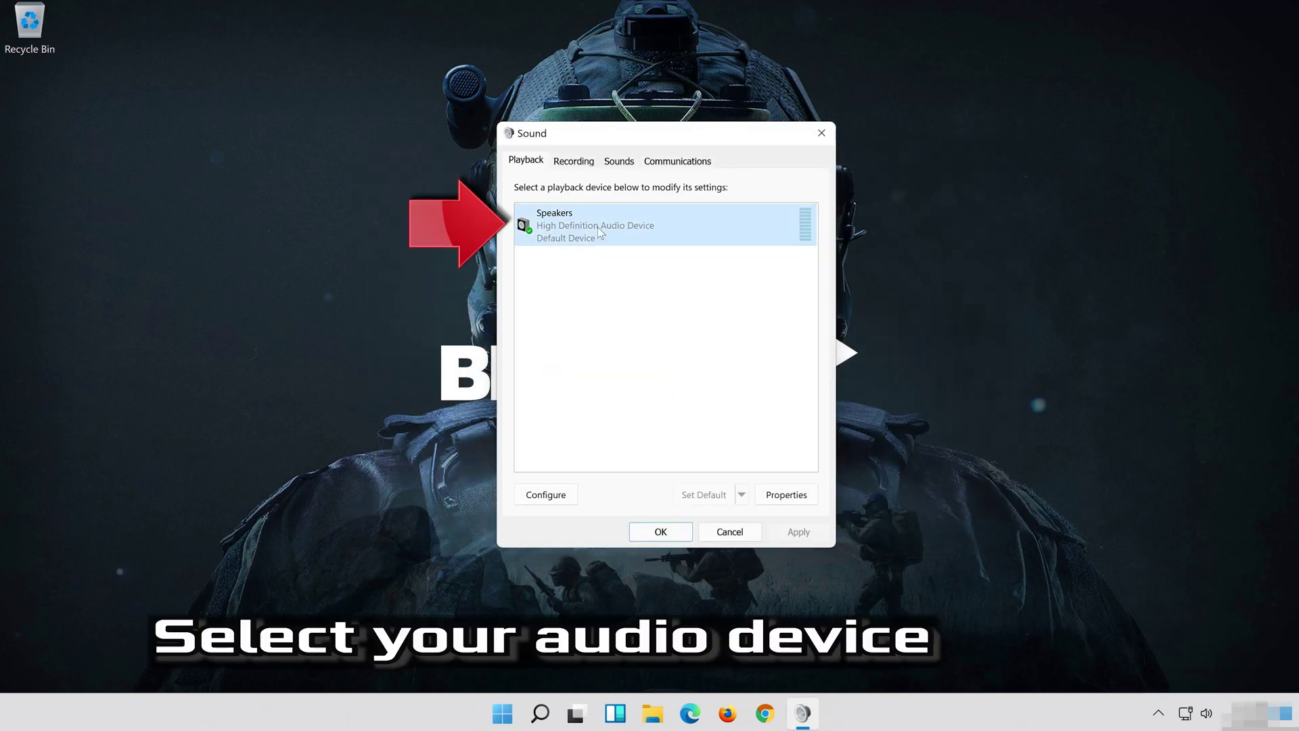
right_click(667, 217)
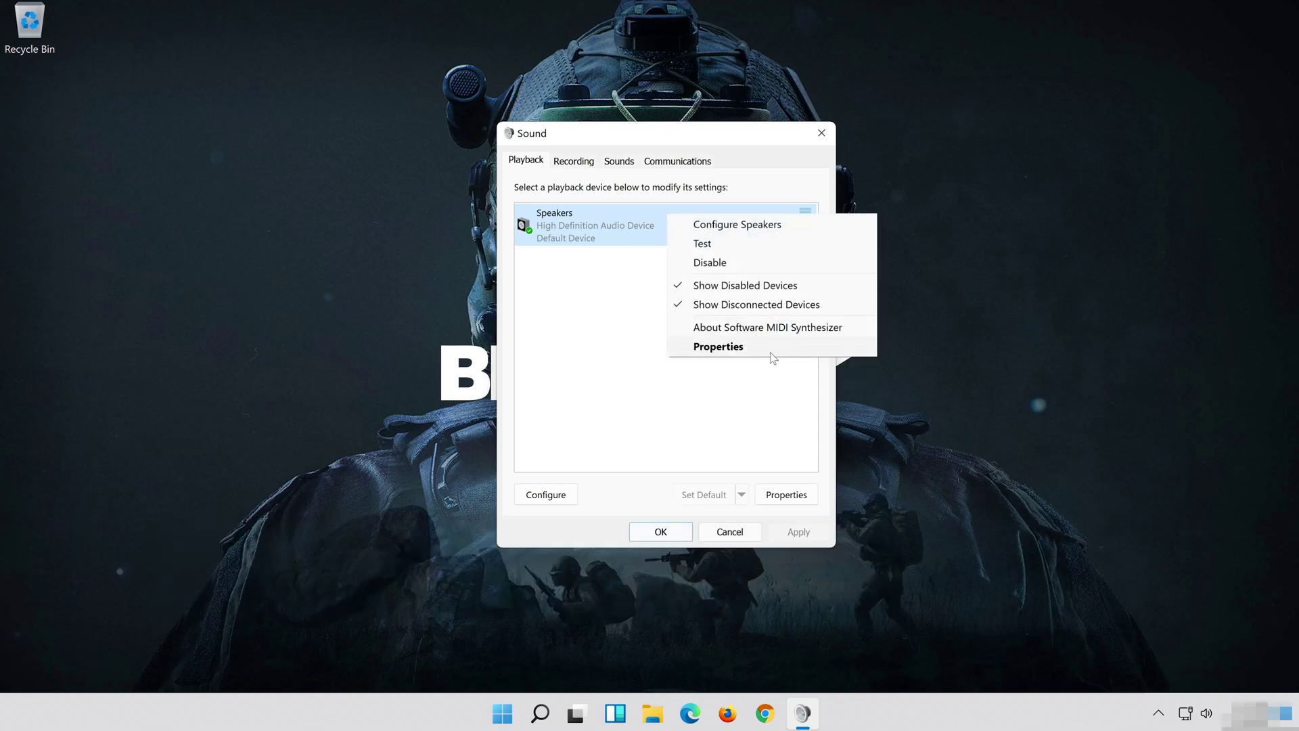
left_click(745, 347)
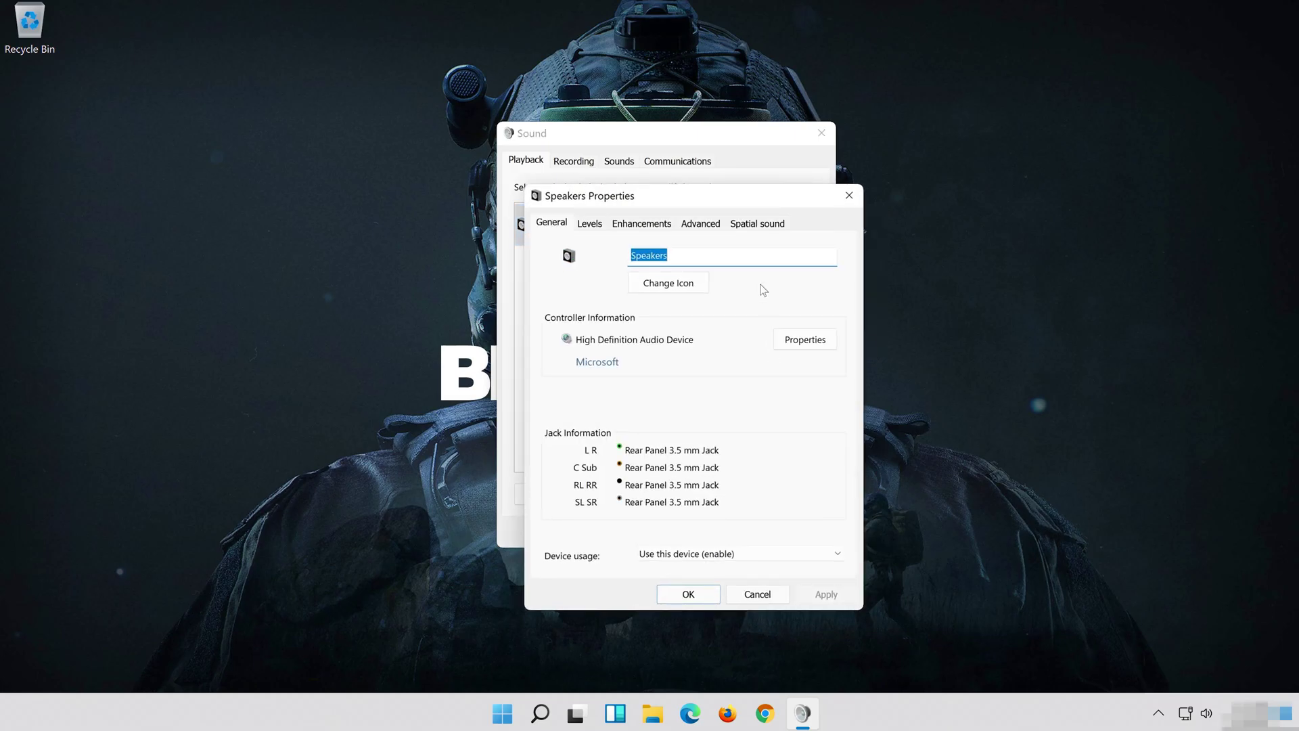
Disable all enhancements for the Speakers, apply the change and close both sound dialogs
left_click_drag(722, 210, 695, 145)
left_click(641, 157)
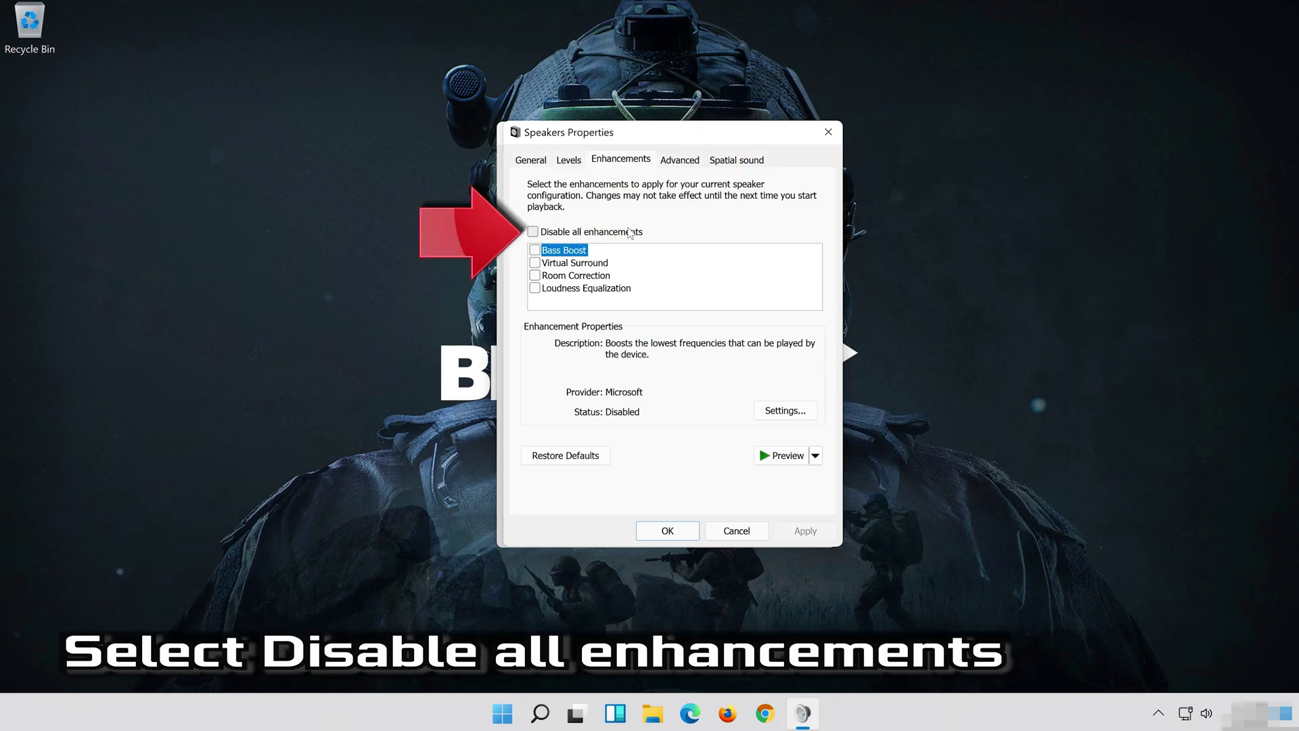
left_click(536, 232)
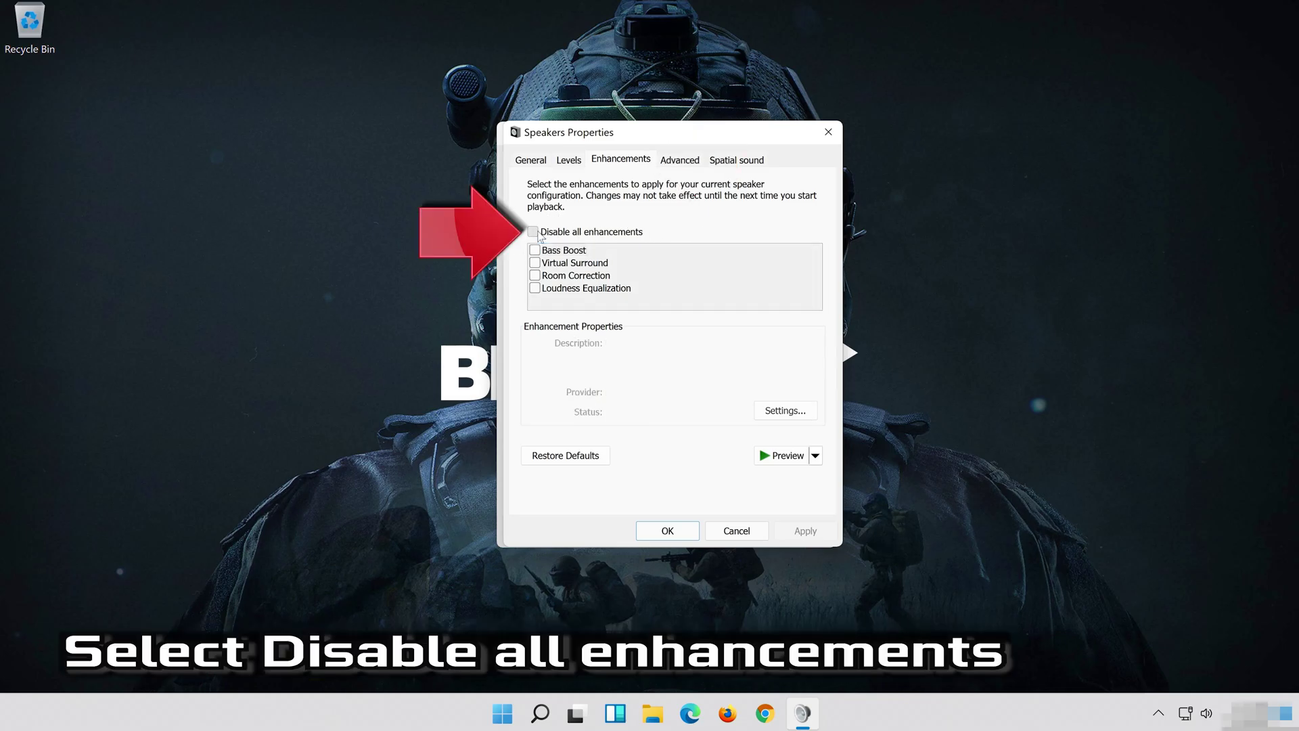
left_click(806, 530)
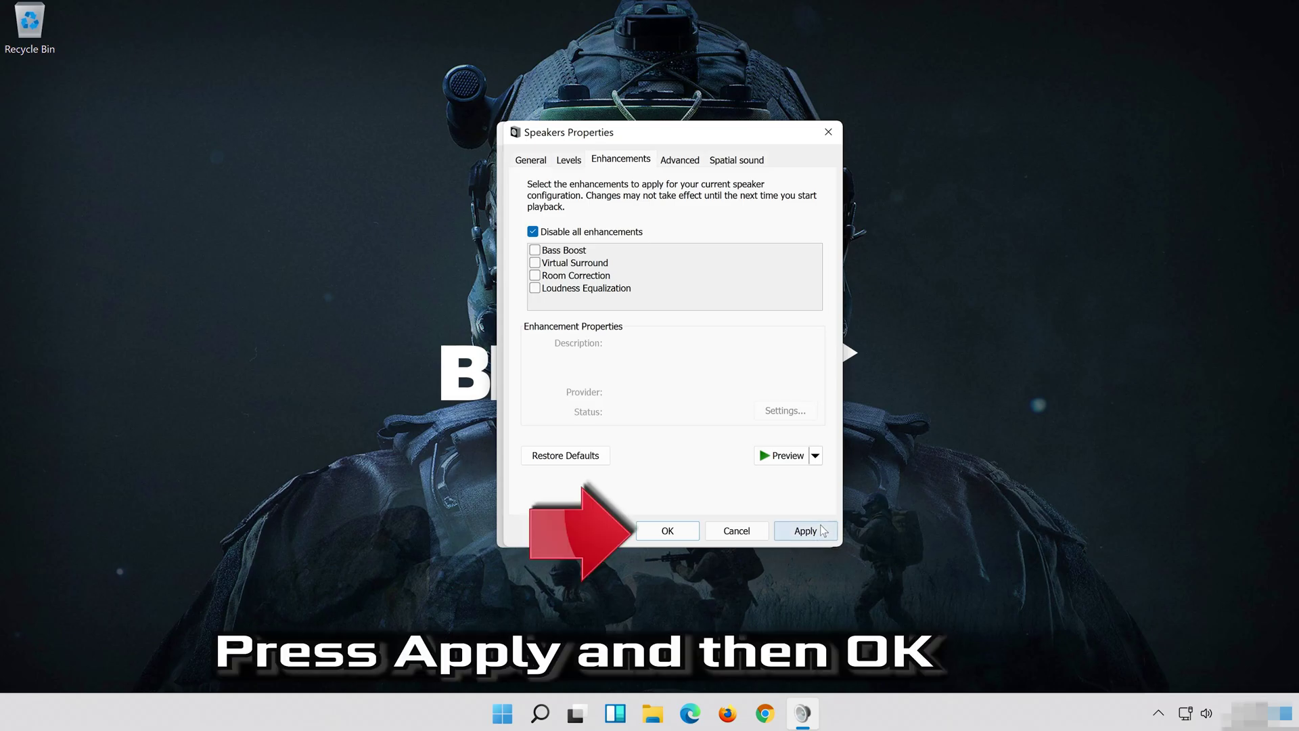
left_click(692, 531)
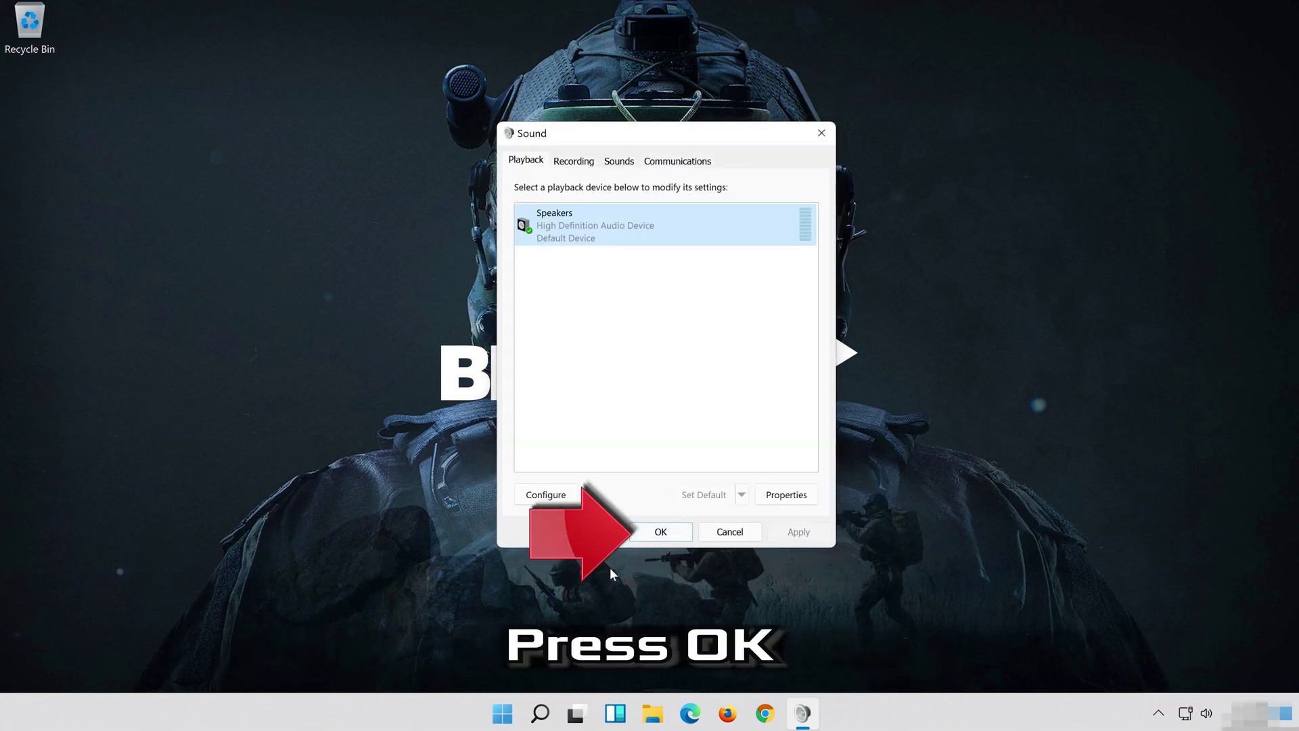
left_click(661, 532)
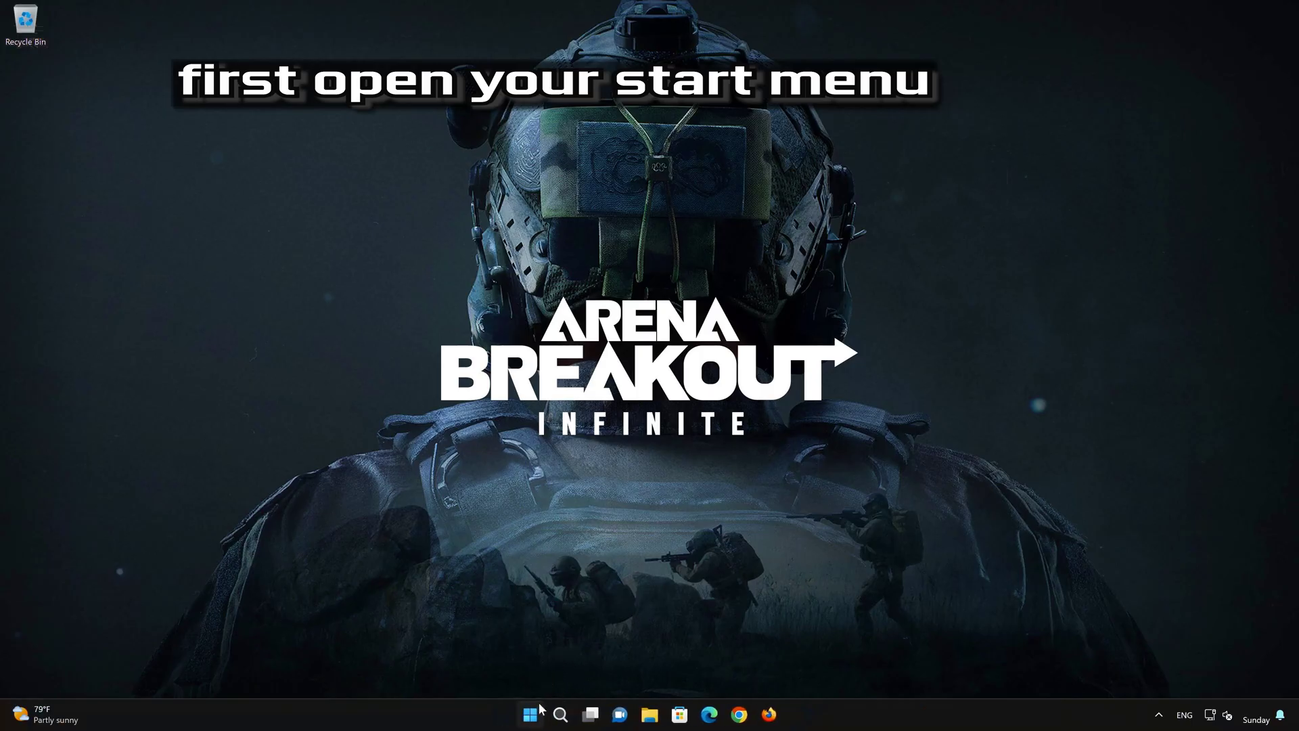
Open the list of other troubleshooters under Troubleshoot in the Windows System settings
left_click(539, 710)
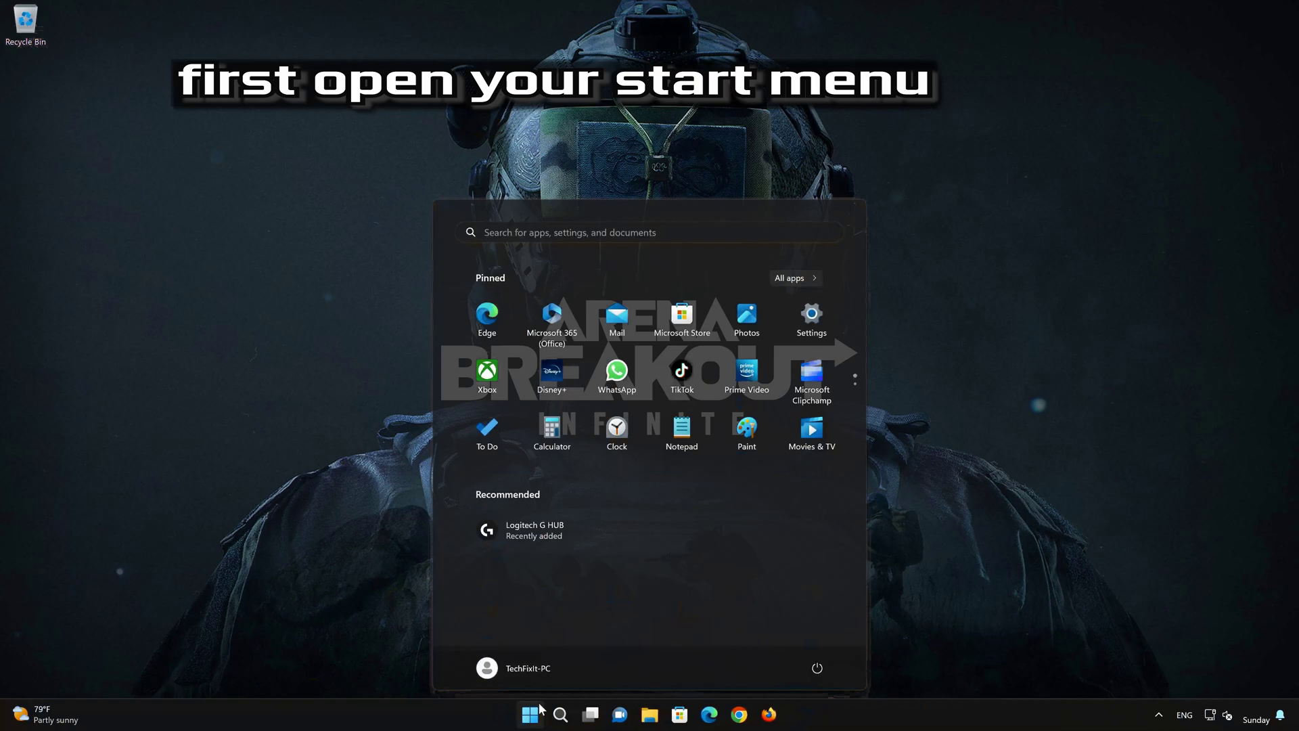
left_click(812, 319)
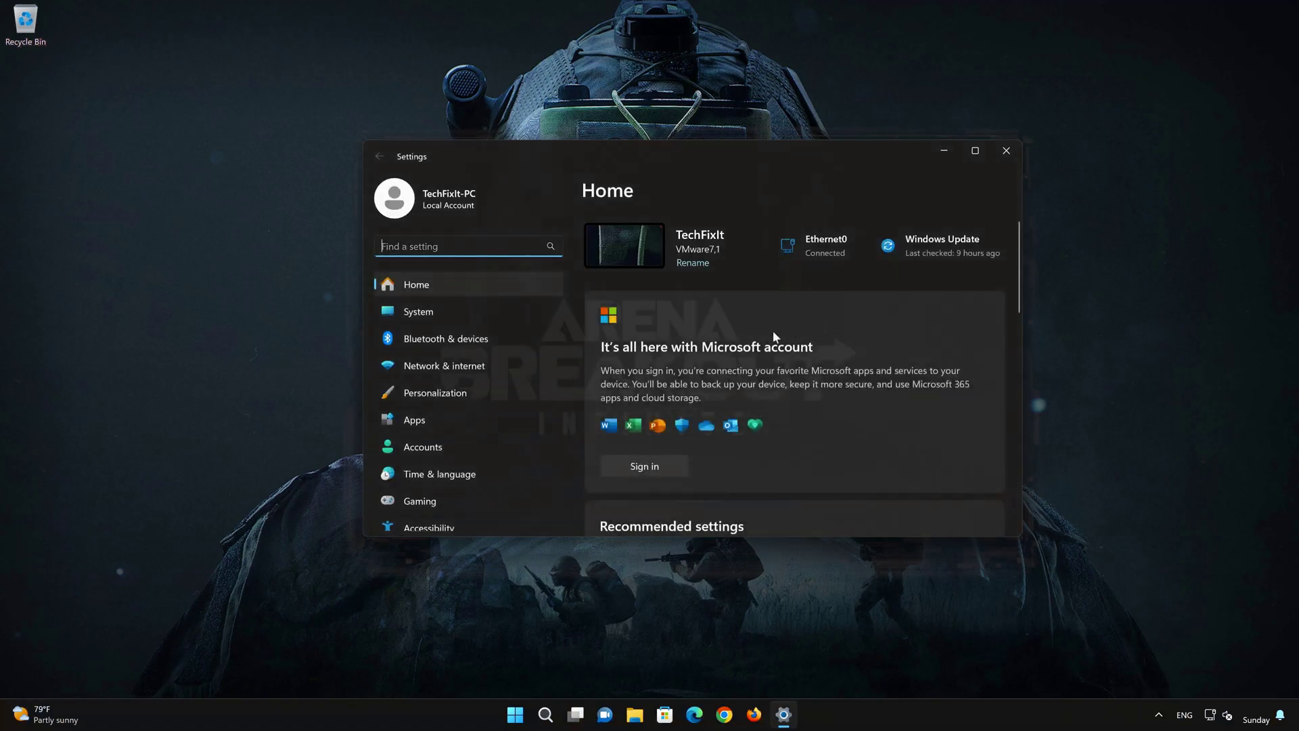
left_click(462, 312)
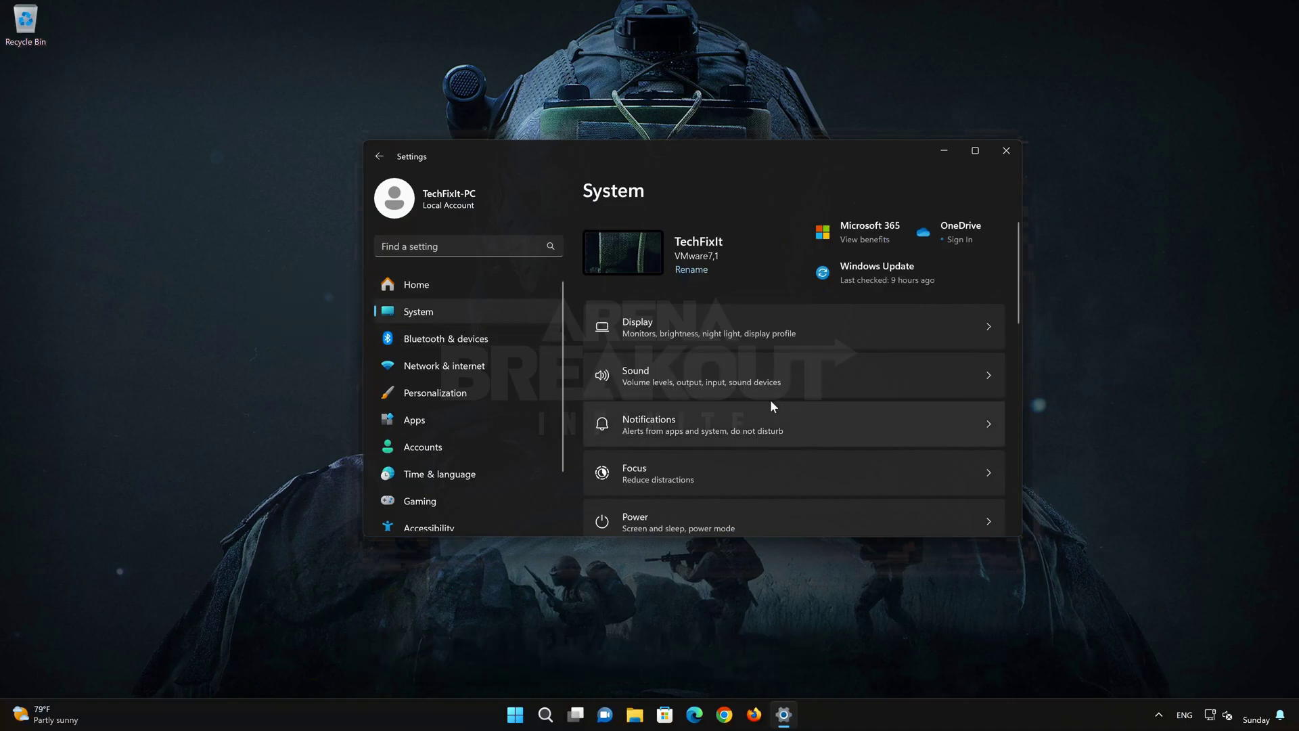
scroll(770, 399, "down", 6)
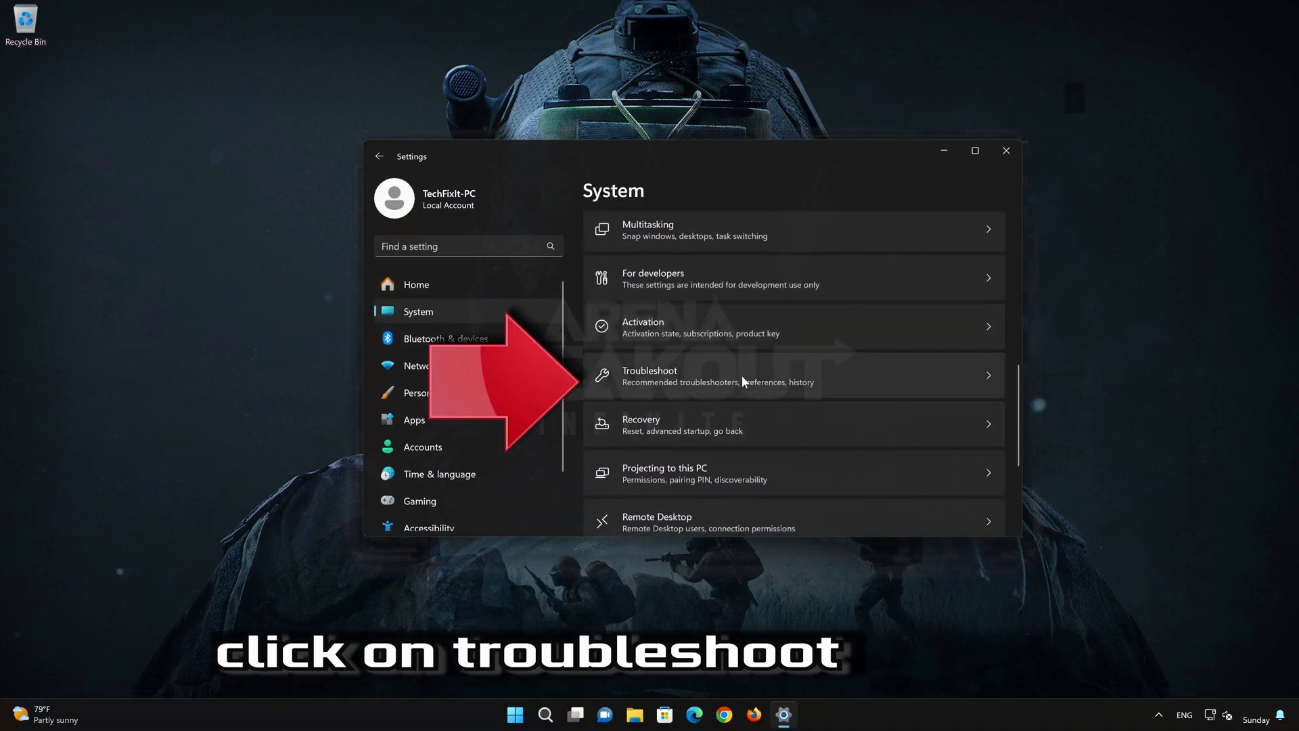
scroll(742, 375, "down", 1)
left_click(713, 335)
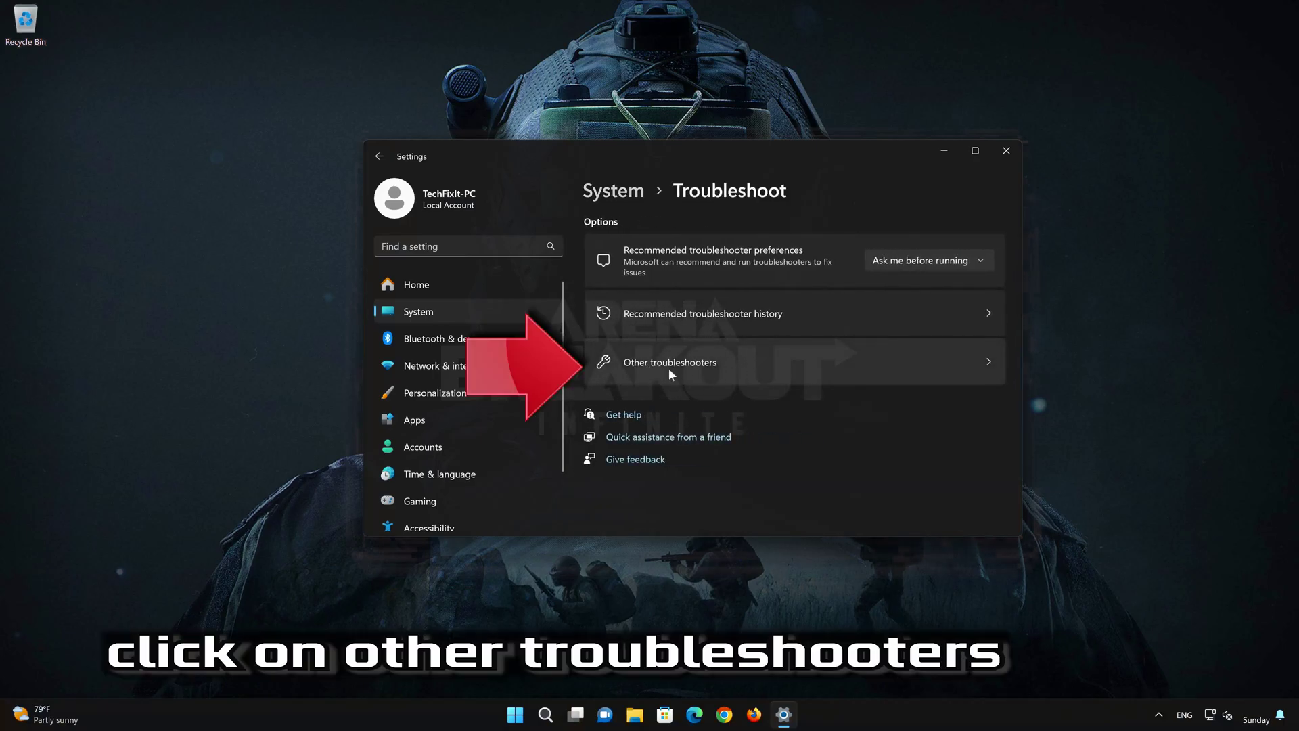
left_click(697, 369)
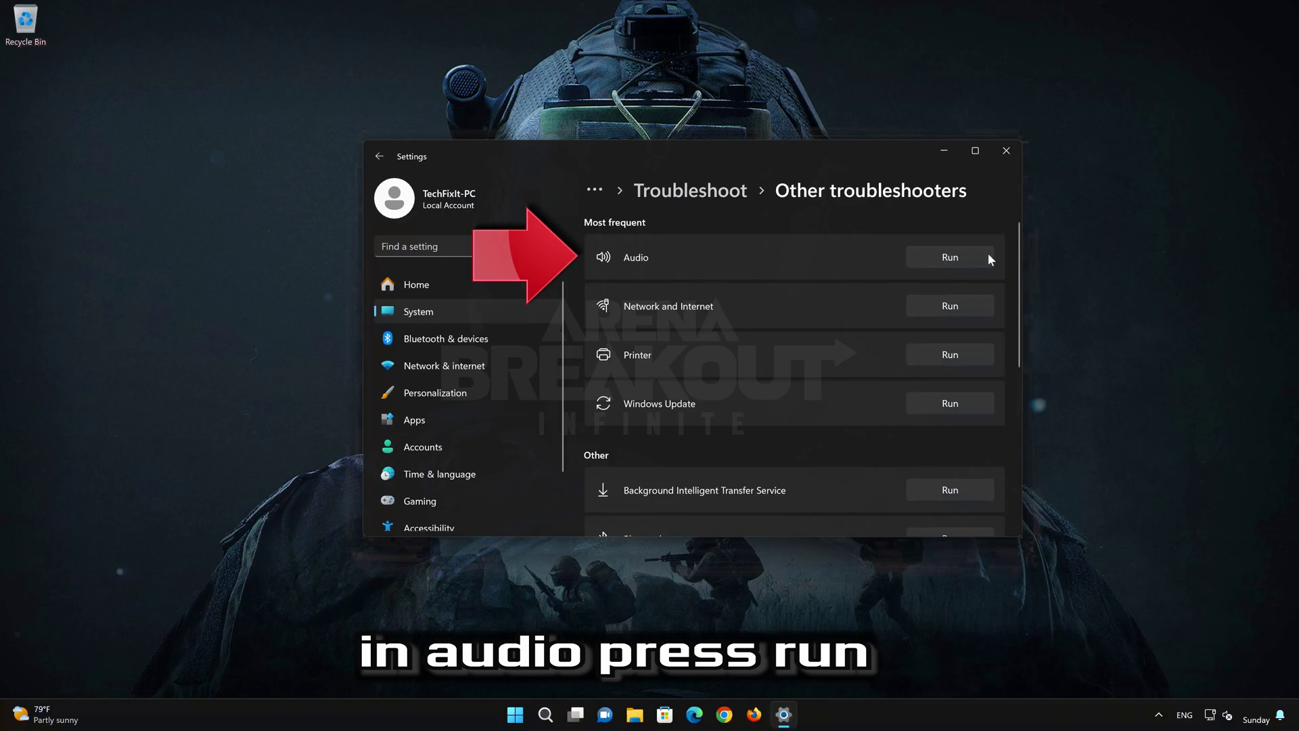
Run the Audio troubleshooter, consenting to diagnostics and an audio services restart, report the problem as solved, and close Get Help
left_click(951, 257)
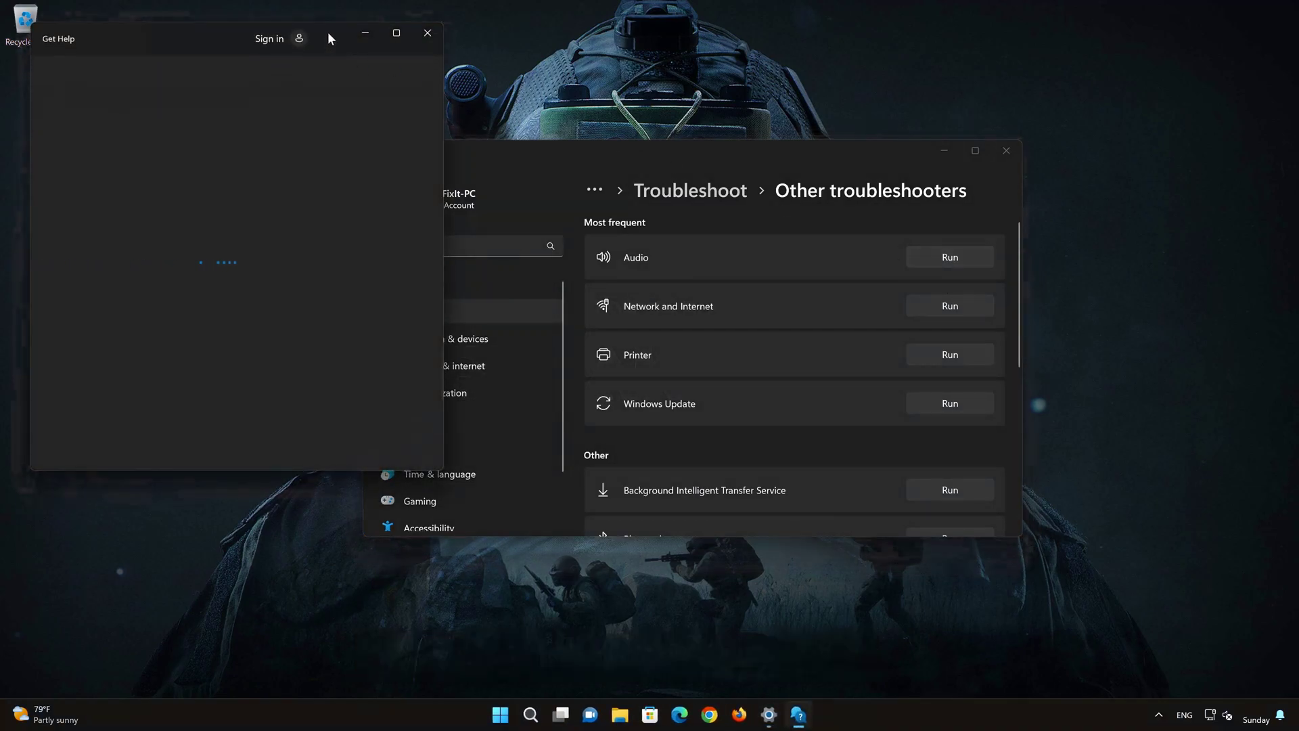
left_click_drag(327, 31, 717, 115)
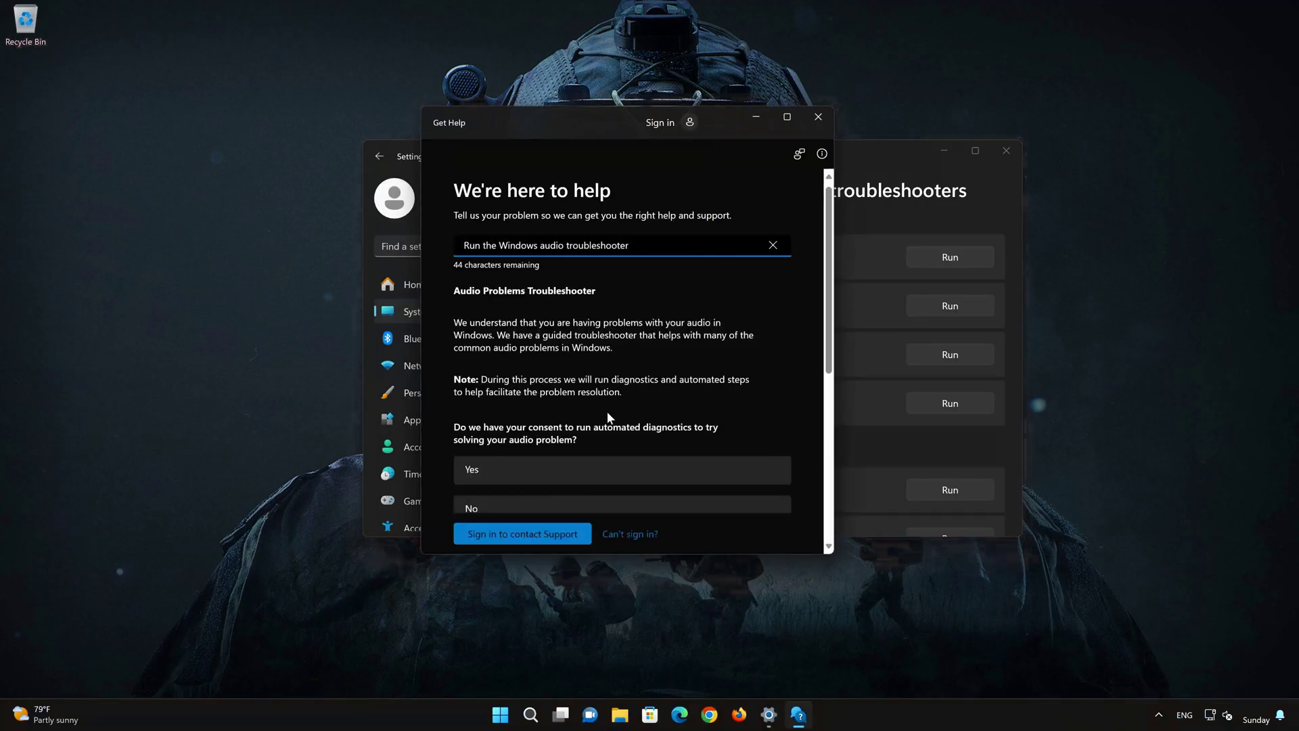
left_click(528, 473)
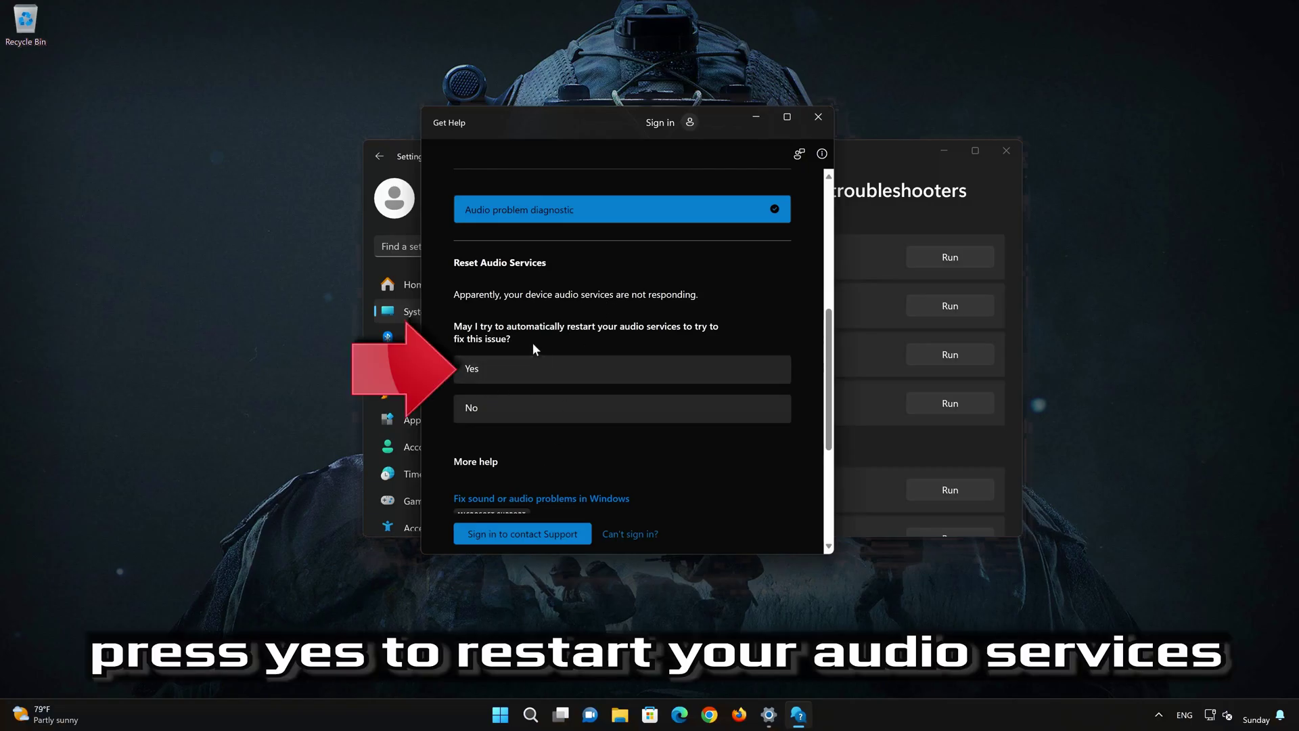
left_click(559, 371)
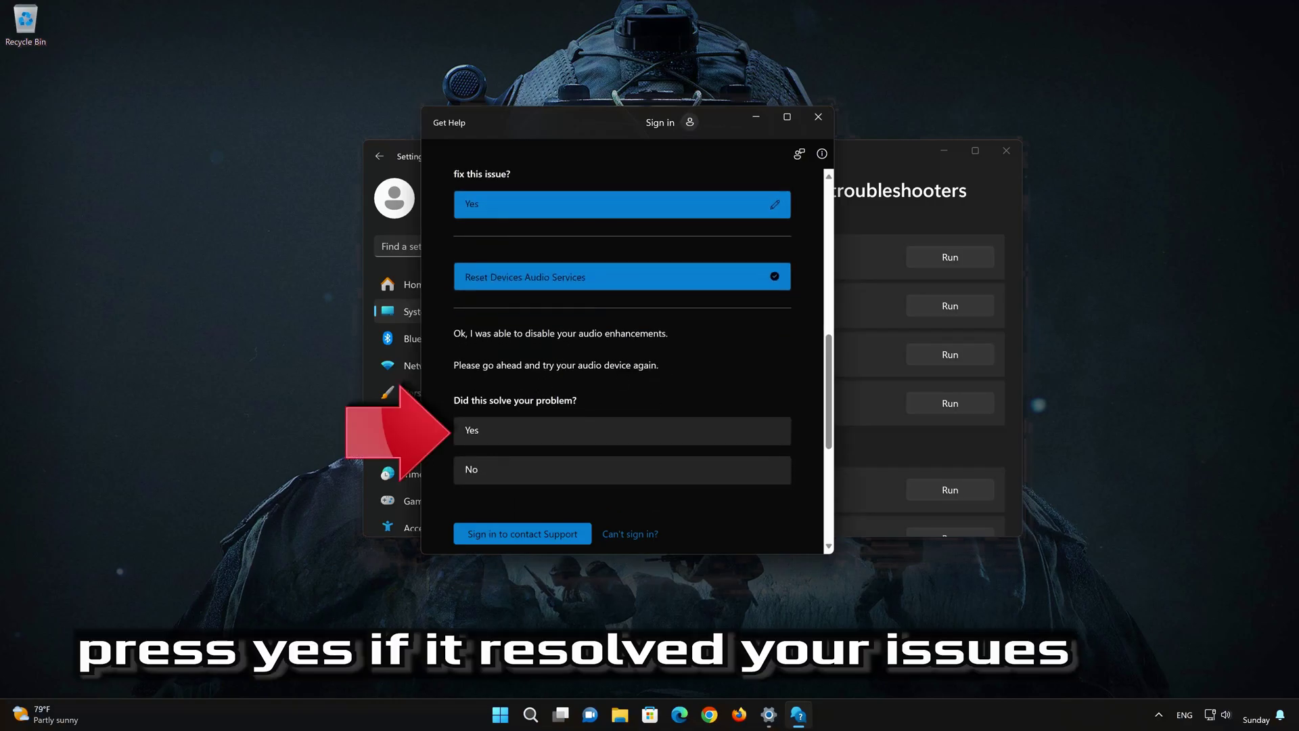
left_click(559, 434)
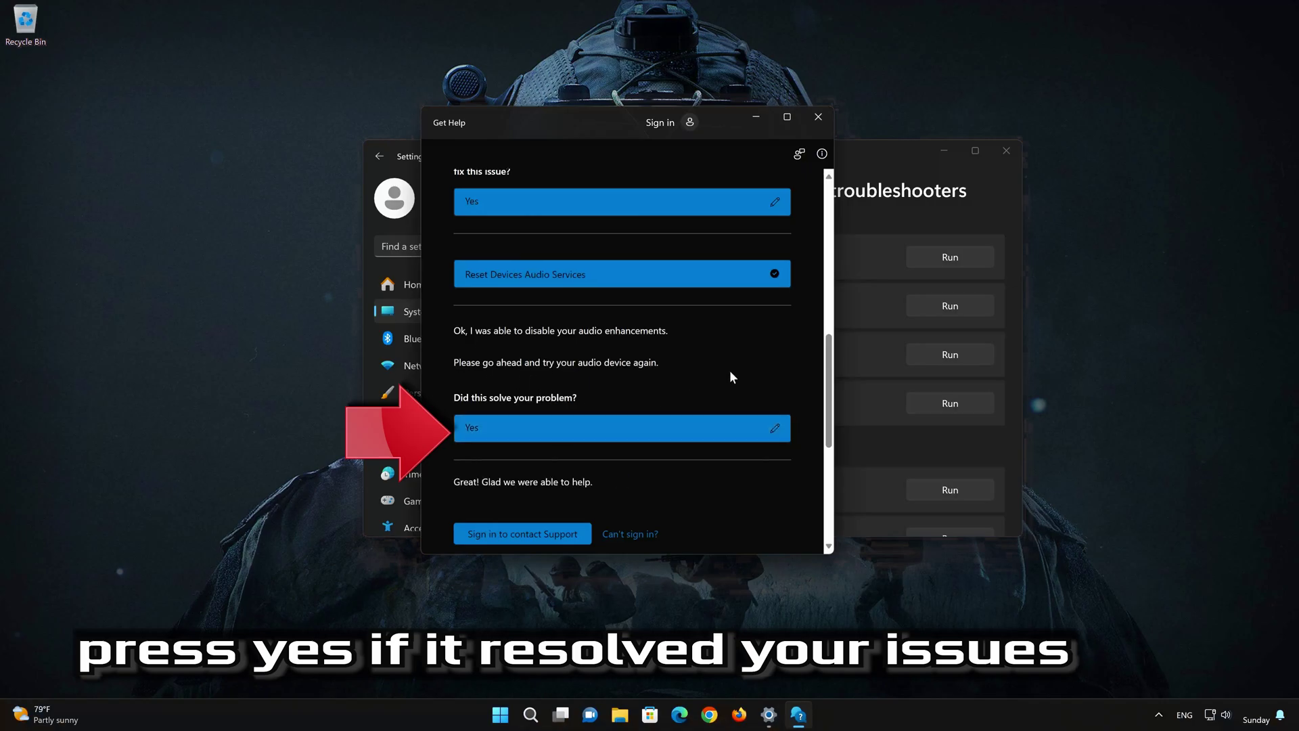
left_click(821, 117)
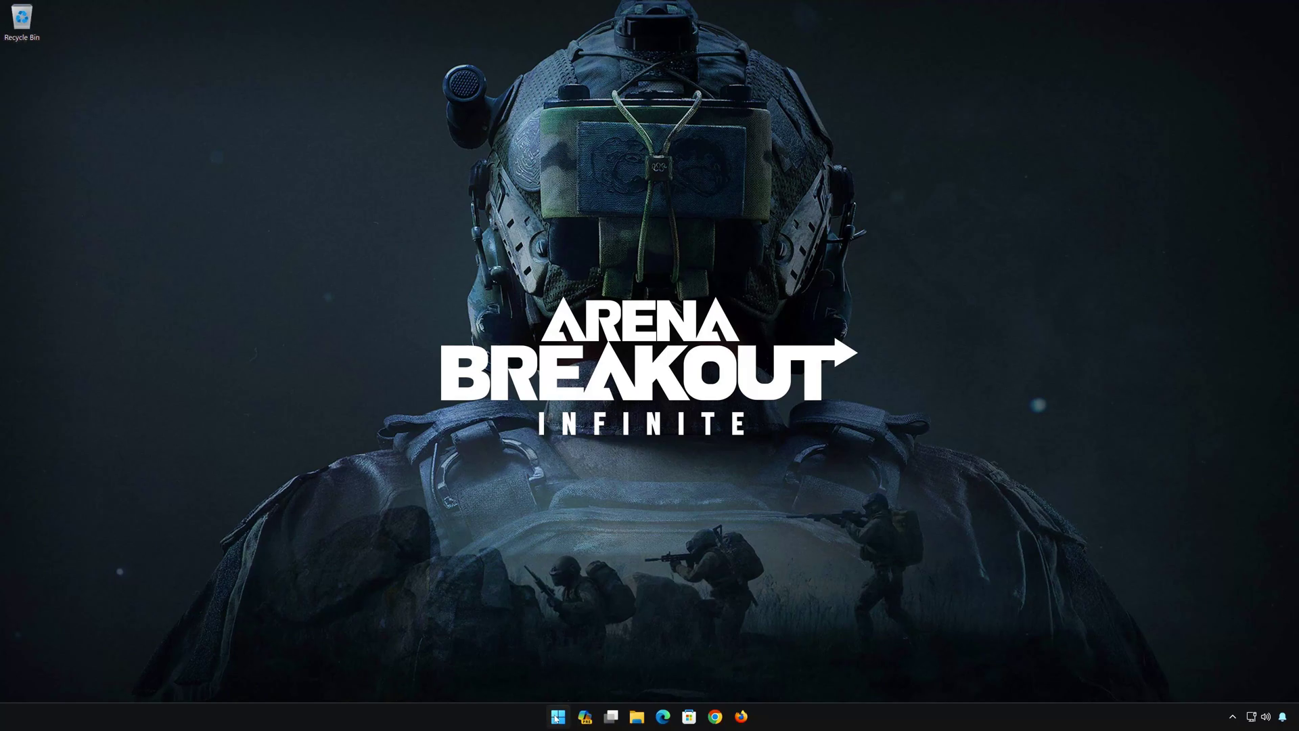
Open the Sound dialog from Control Panel's Hardware and Sound category and close the Hardware and Sound window
left_click(556, 717)
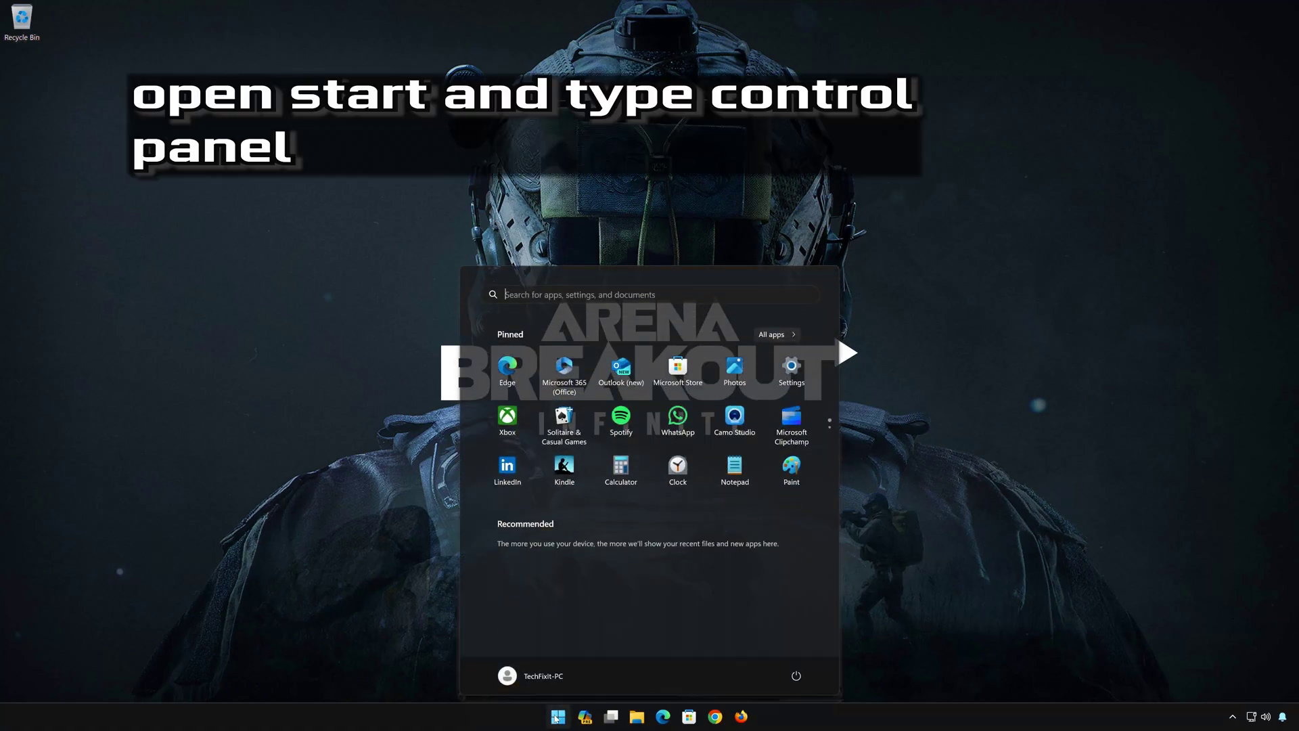
type("control pa")
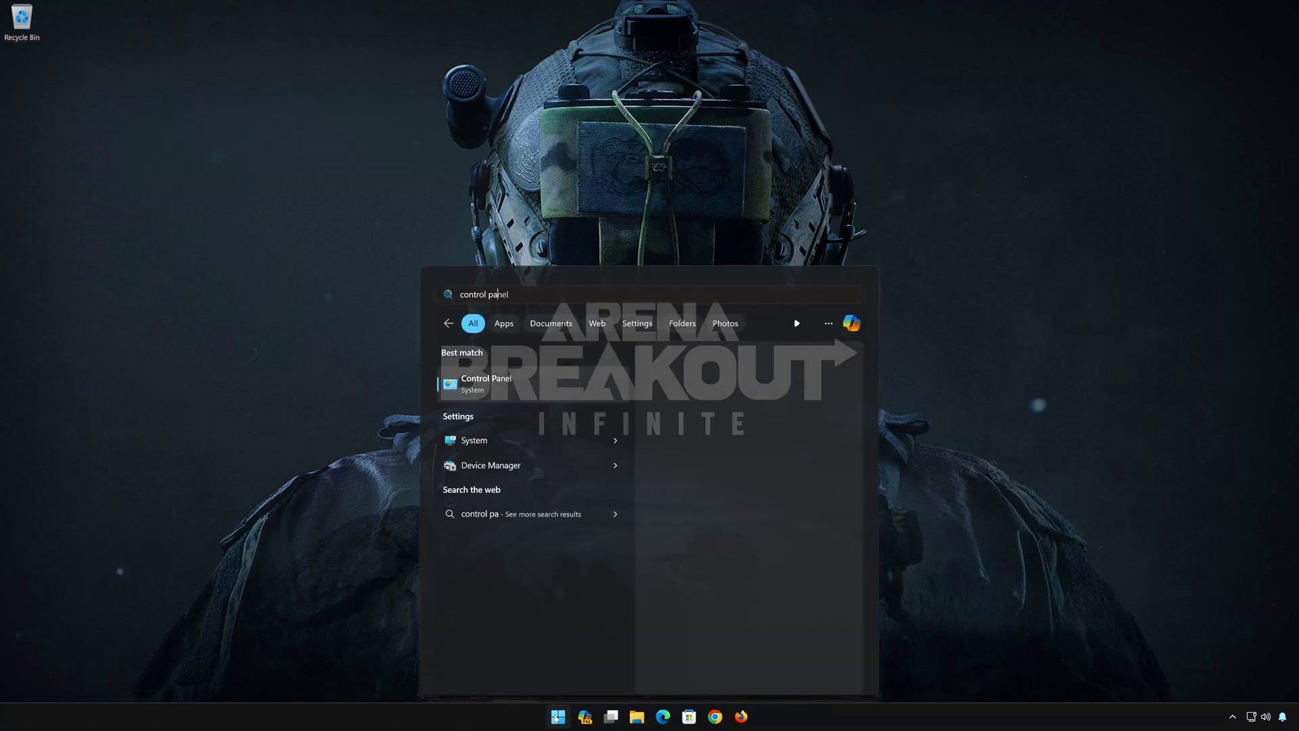
type("nel")
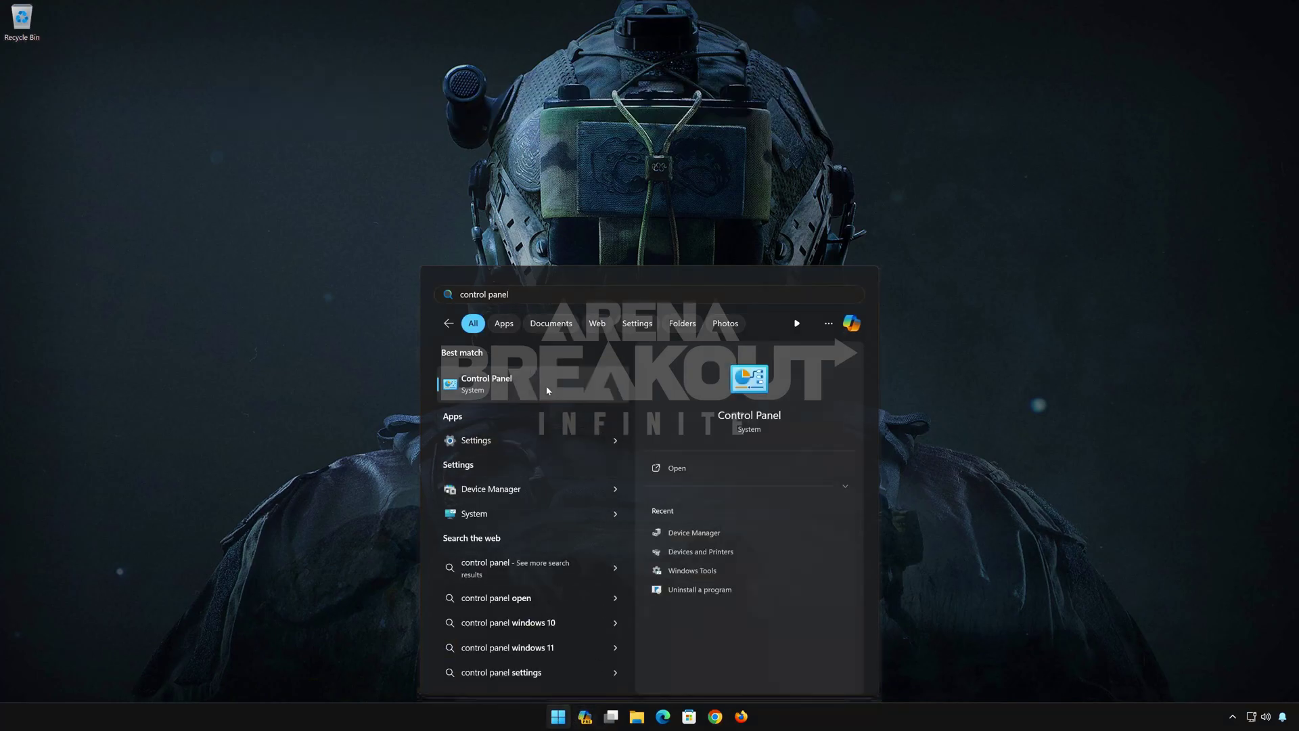
left_click(548, 391)
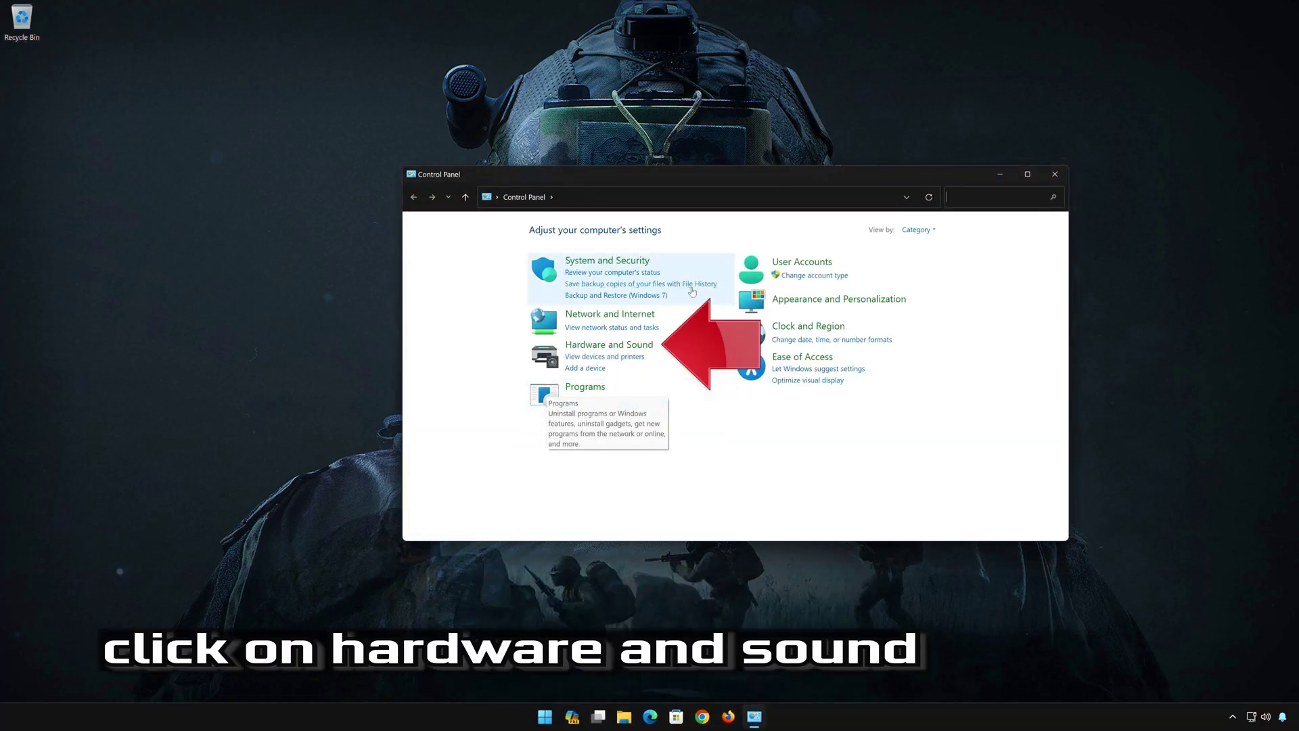
left_click(614, 345)
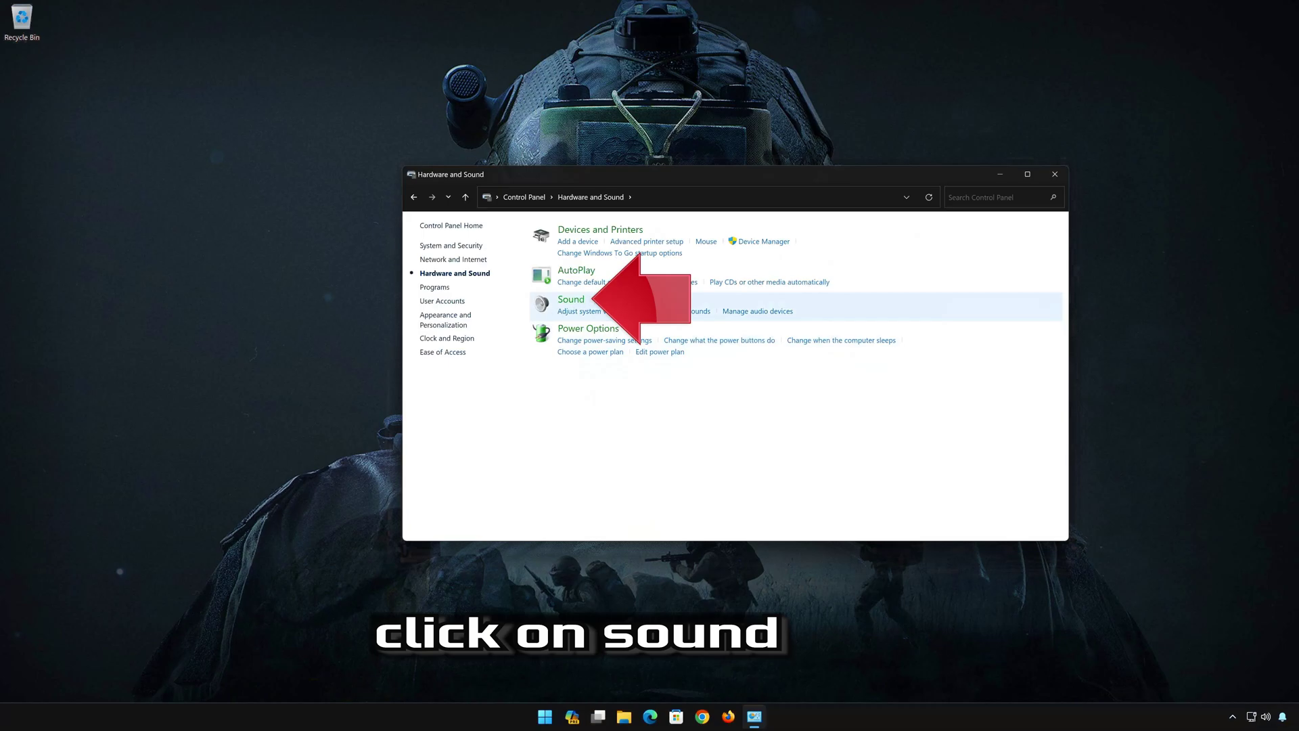
left_click(570, 299)
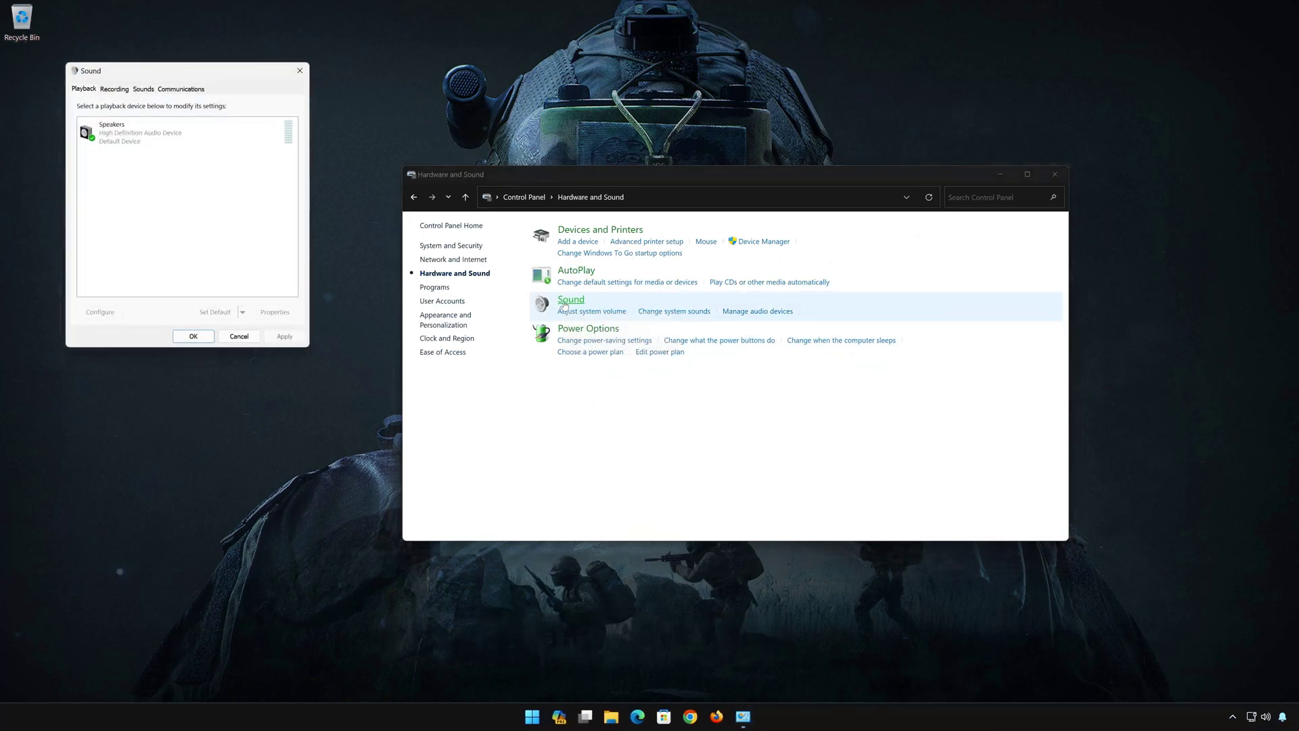
left_click_drag(236, 78, 768, 197)
left_click(1053, 175)
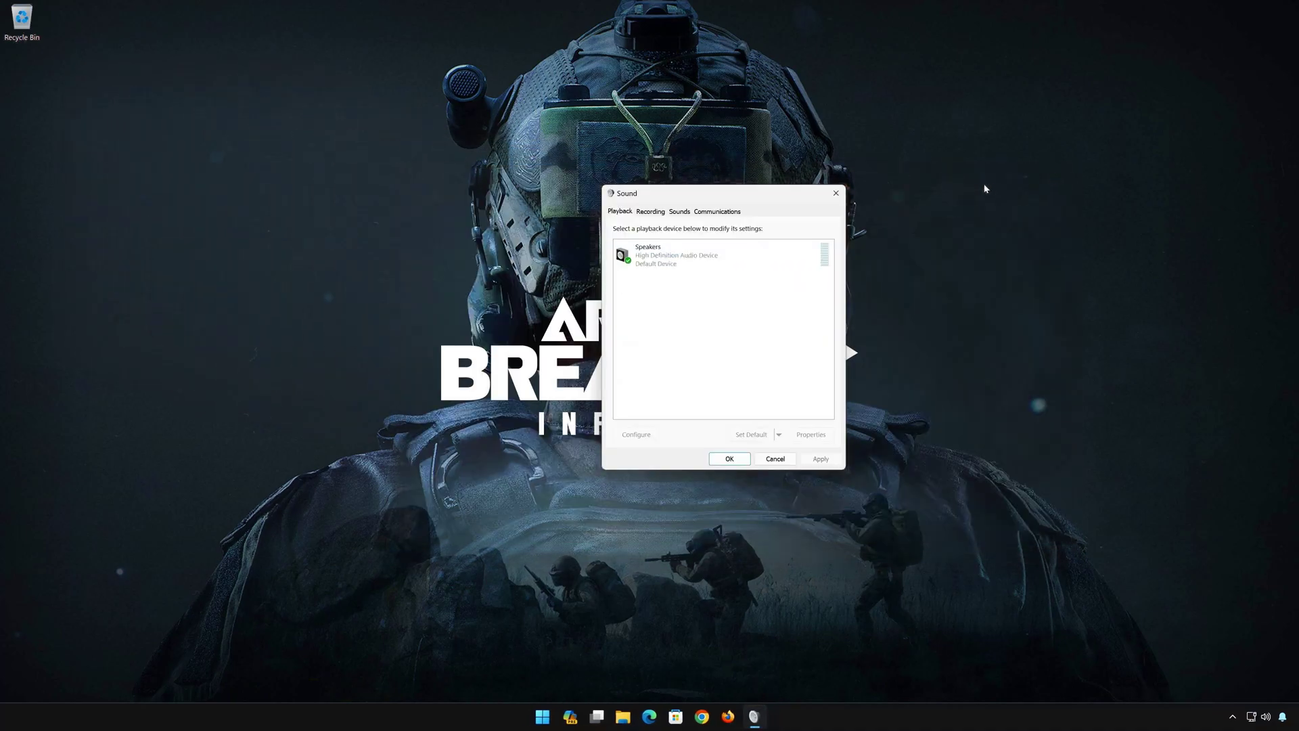
Set the default format of the Speakers to 16 bit, 44100 Hz (CD Quality) and apply it
left_click(704, 248)
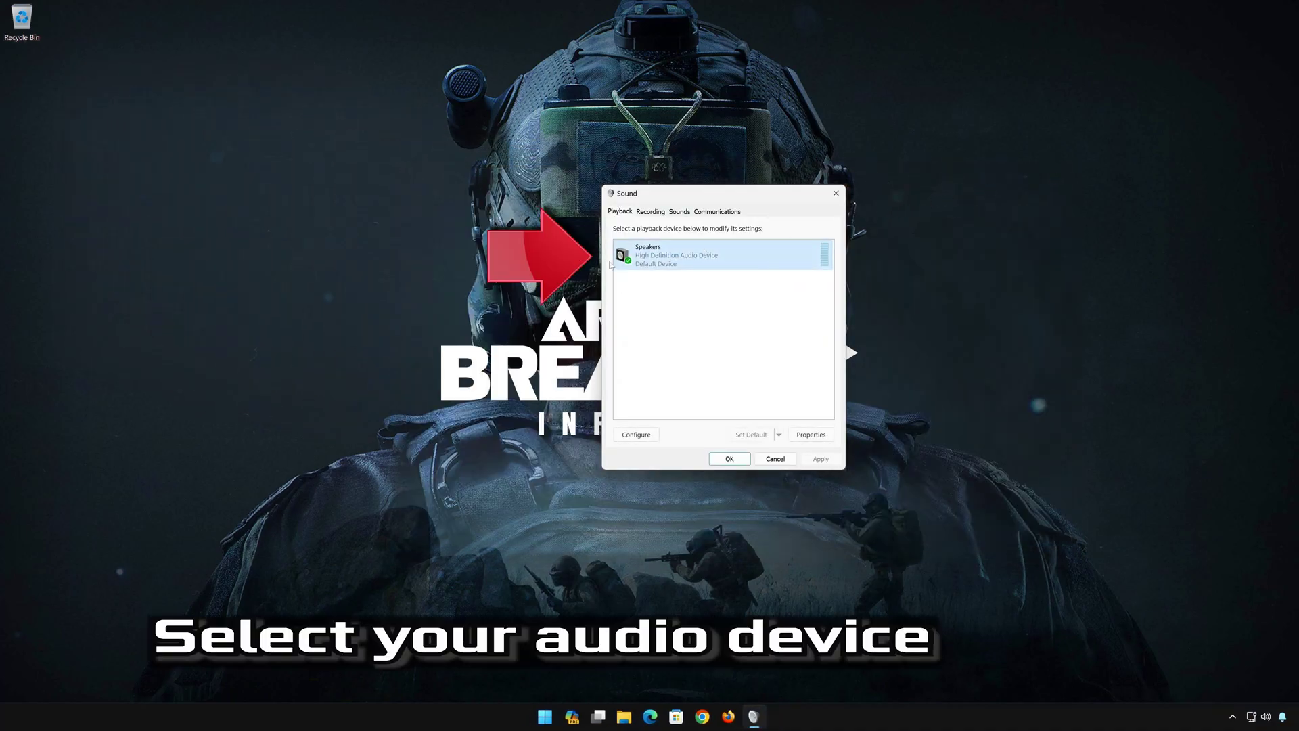
right_click(684, 255)
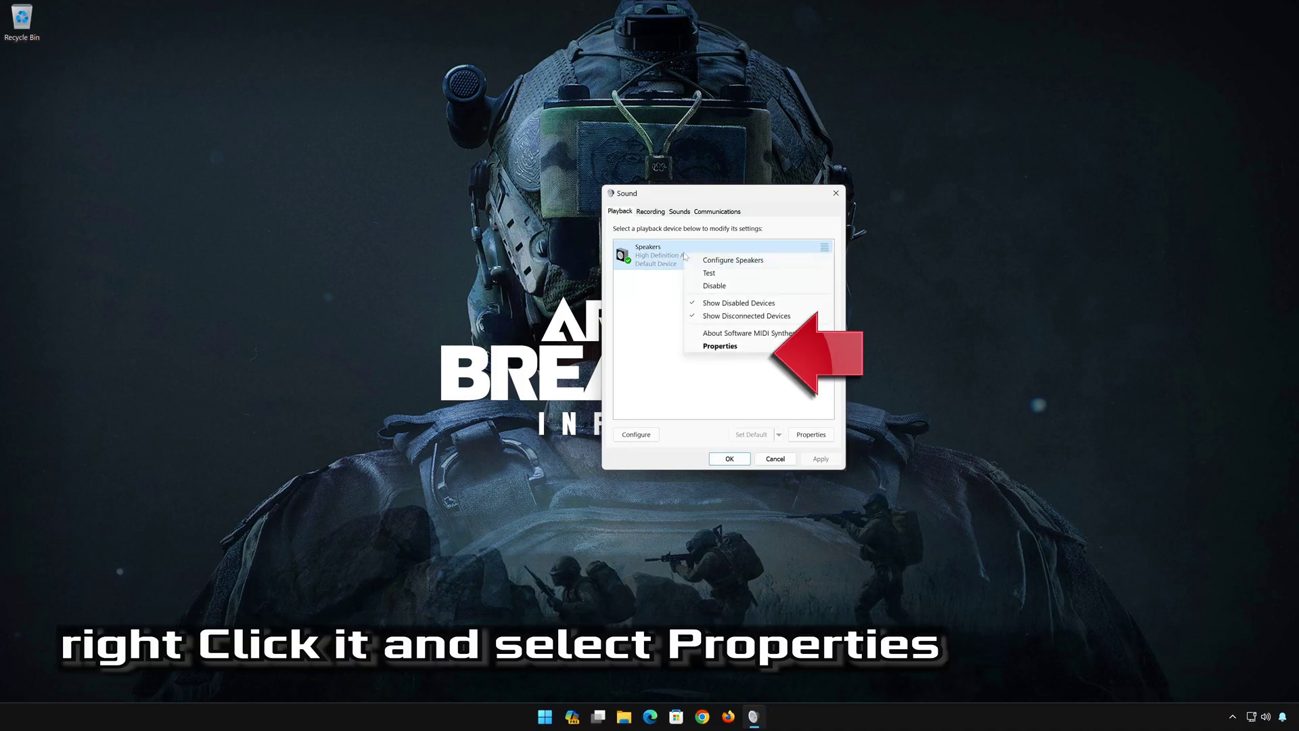
left_click(734, 347)
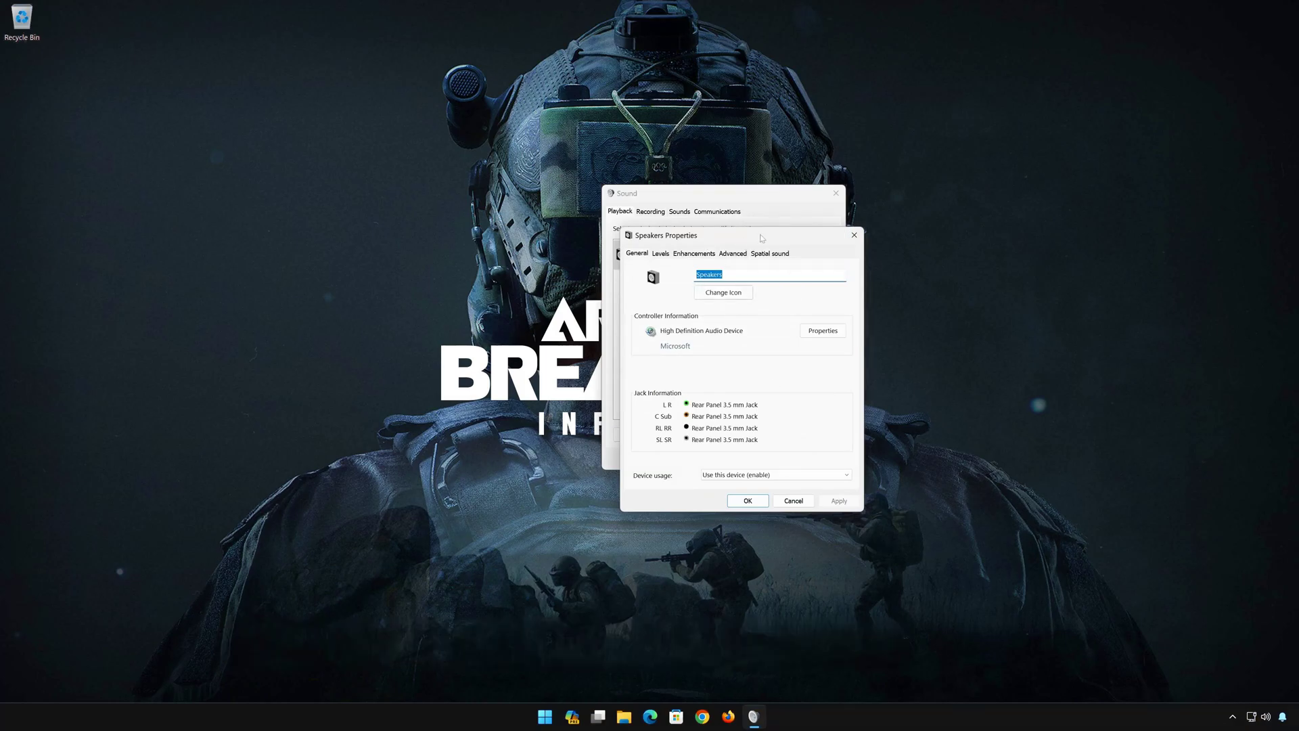
left_click(739, 256)
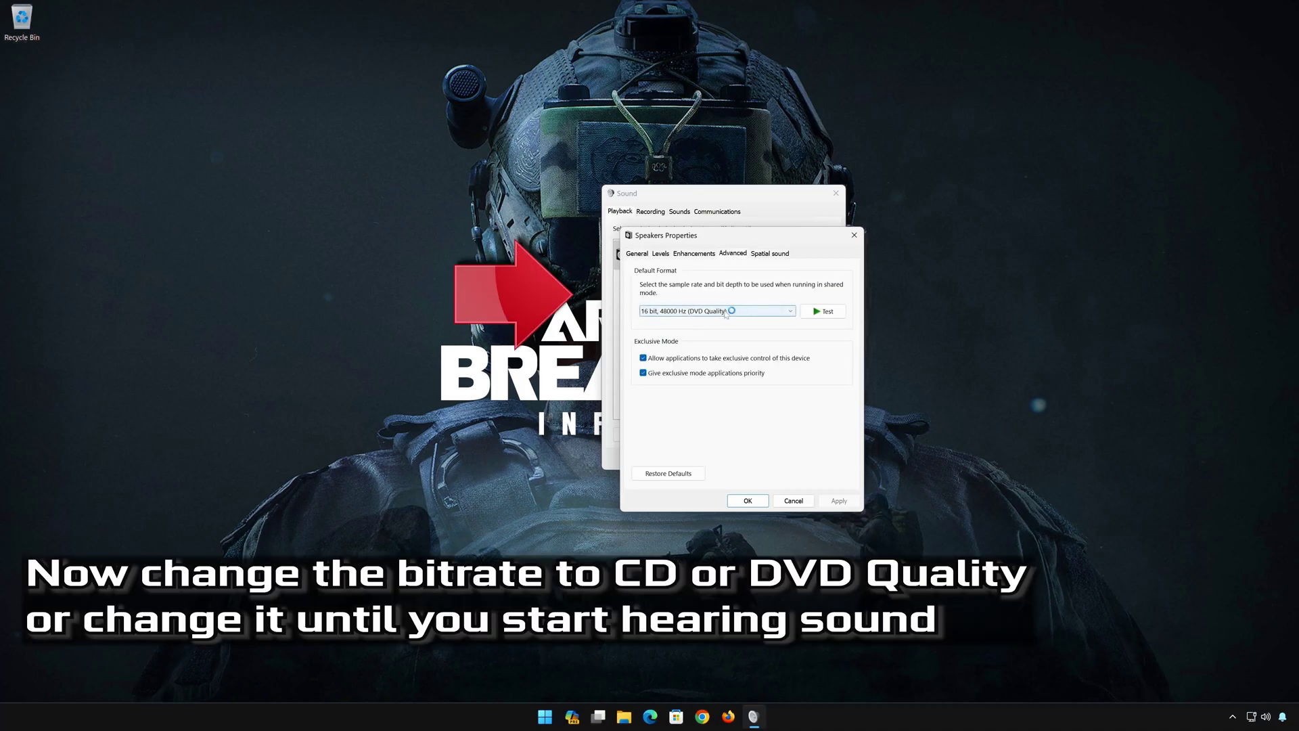
left_click(698, 313)
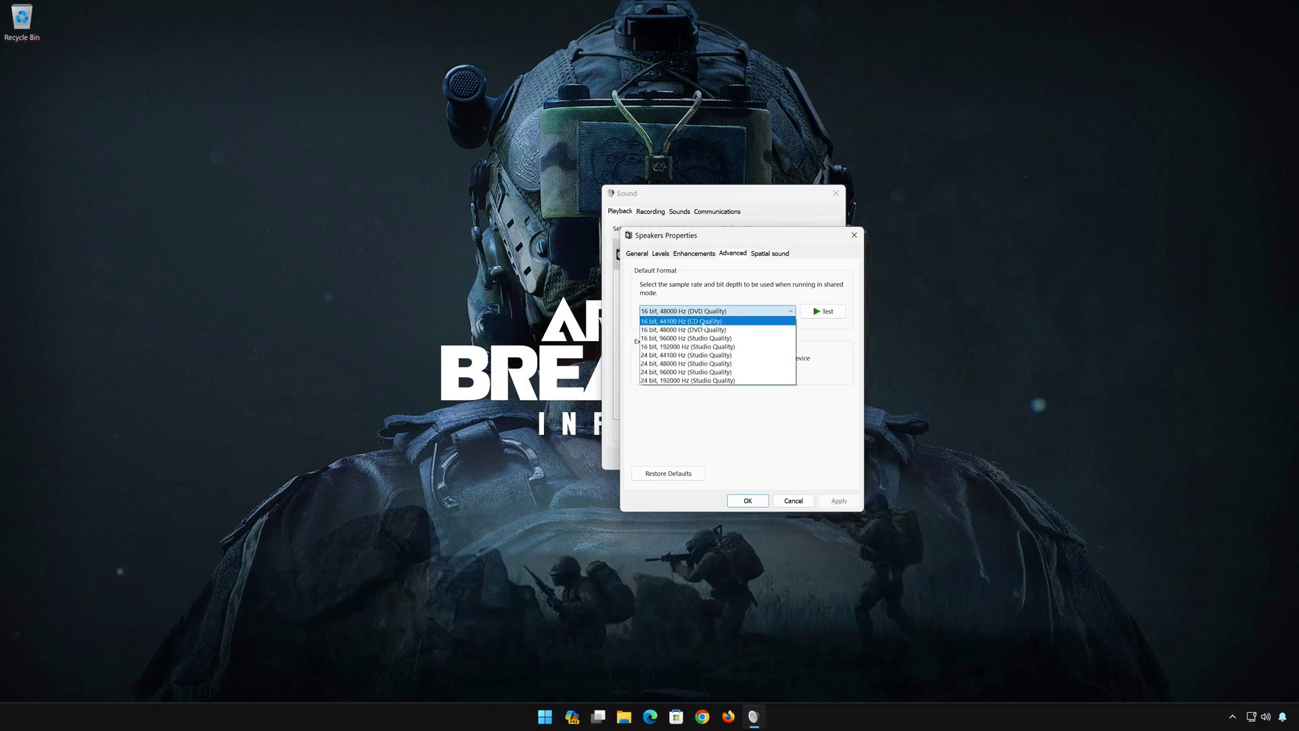
left_click(719, 321)
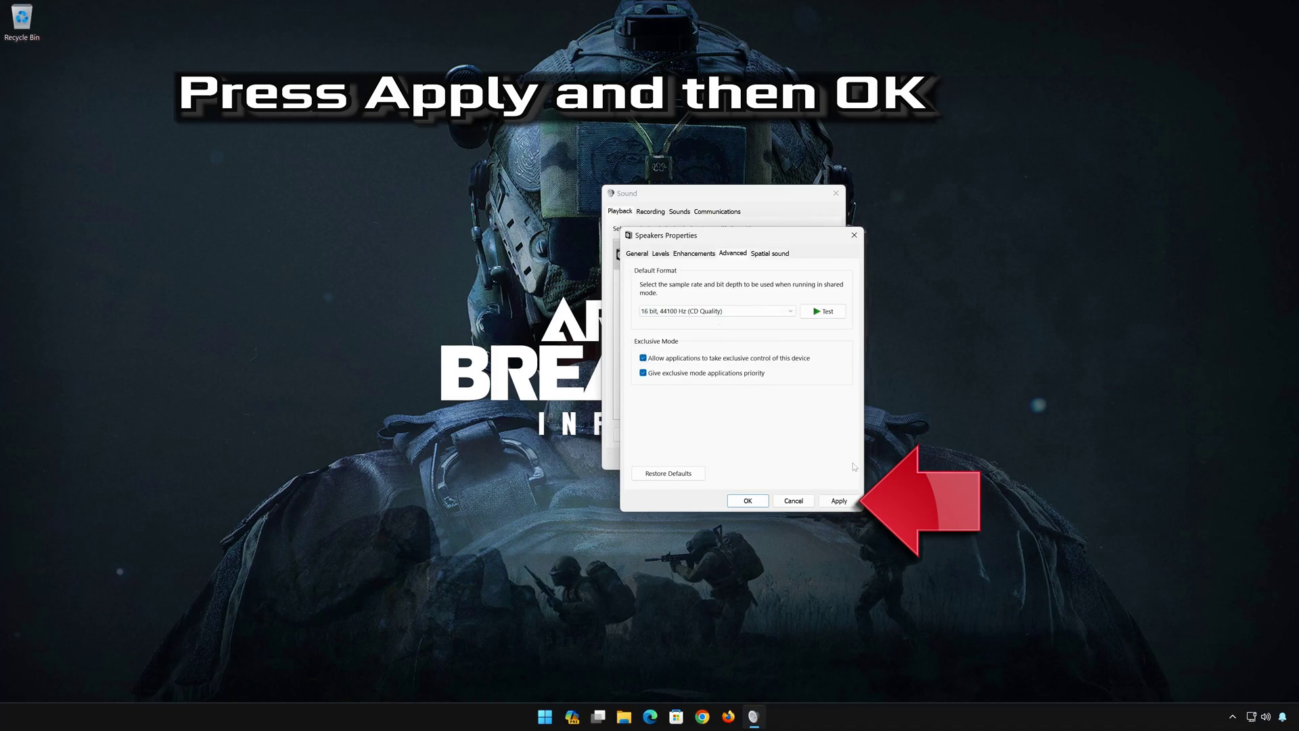
left_click(838, 501)
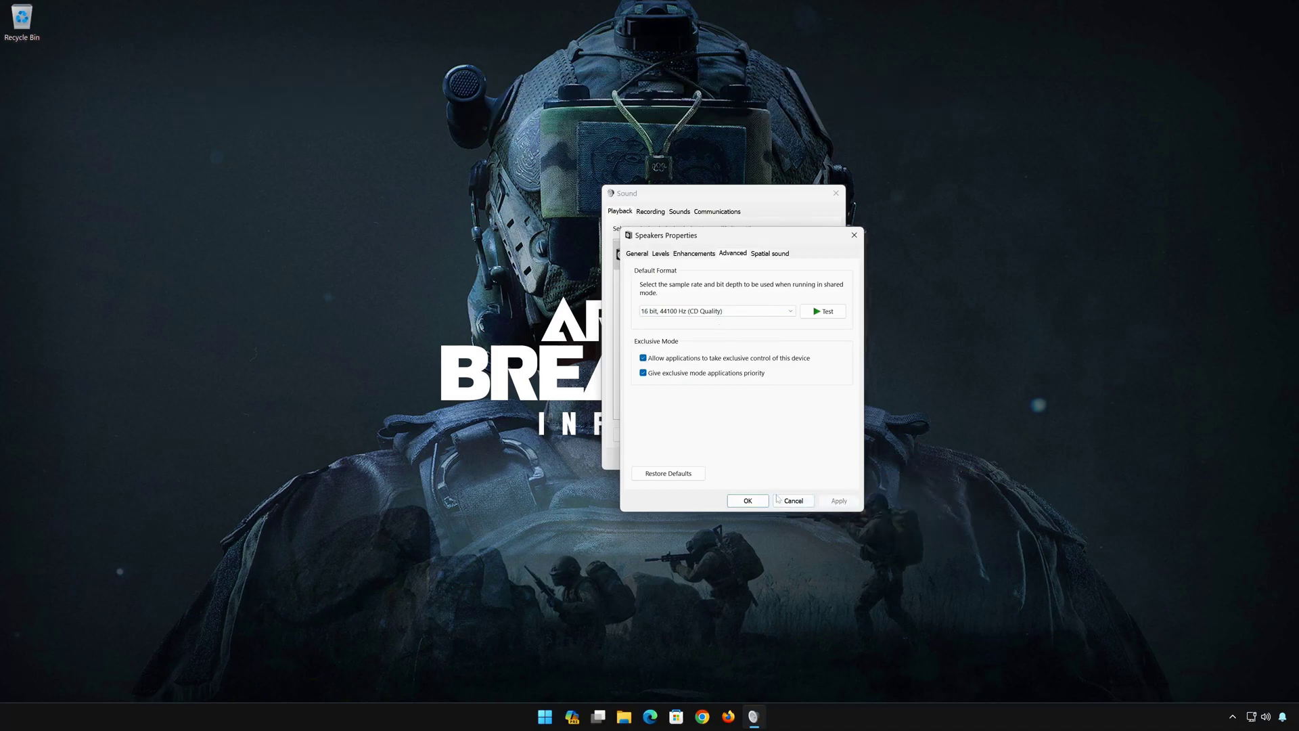
Accept and close the Speakers Properties and Sound dialogs, and open Device Manager
left_click(747, 500)
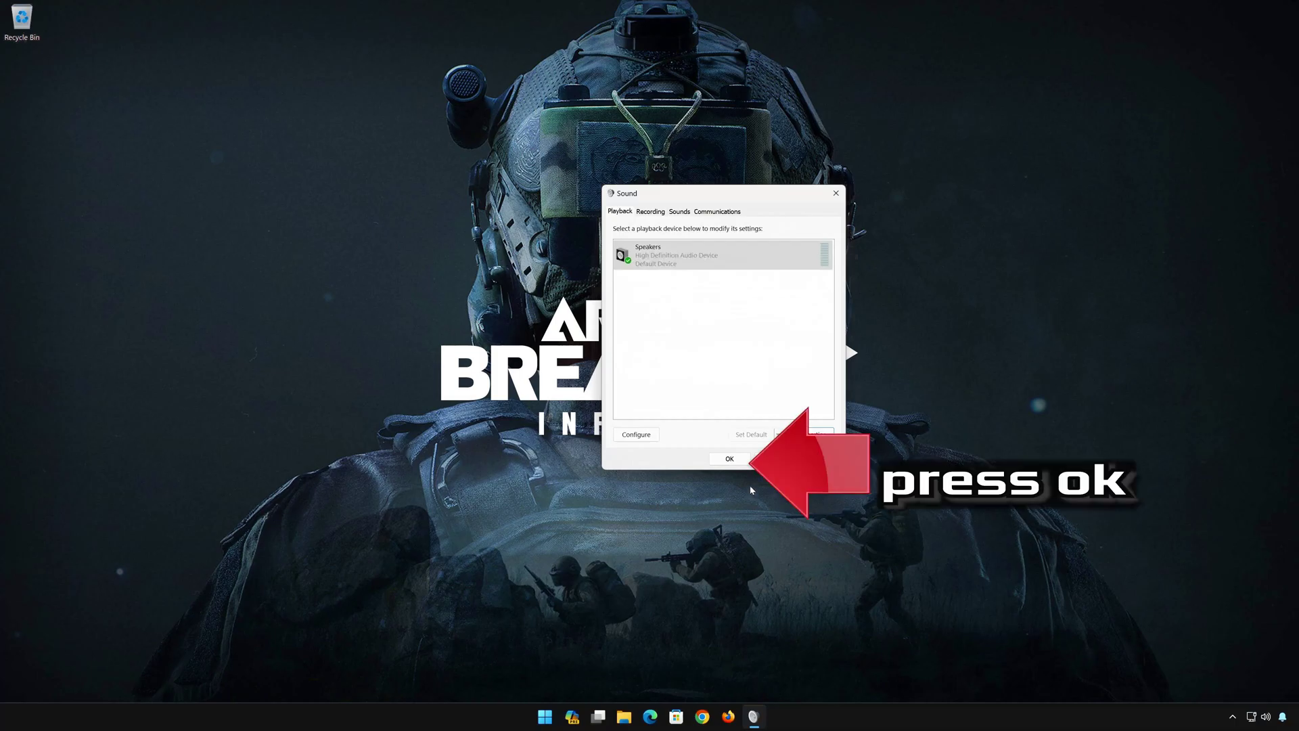
left_click(740, 461)
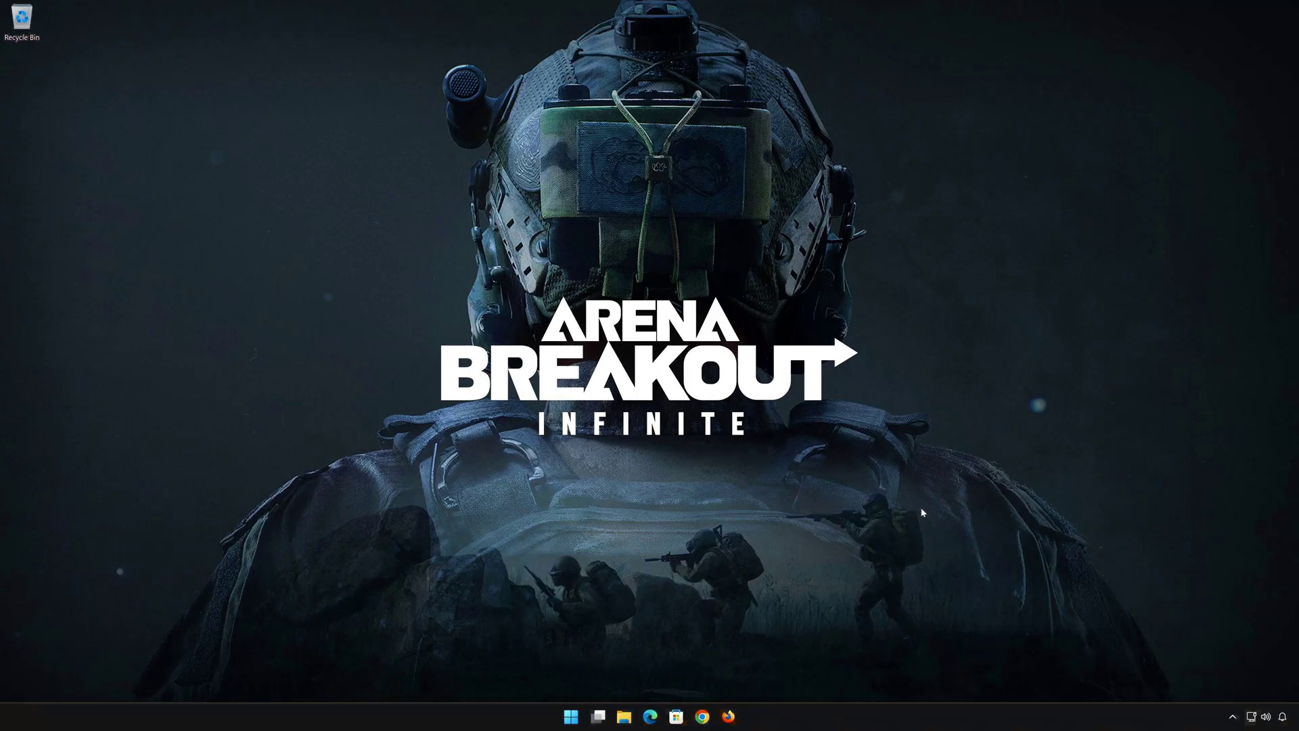
left_click(580, 716)
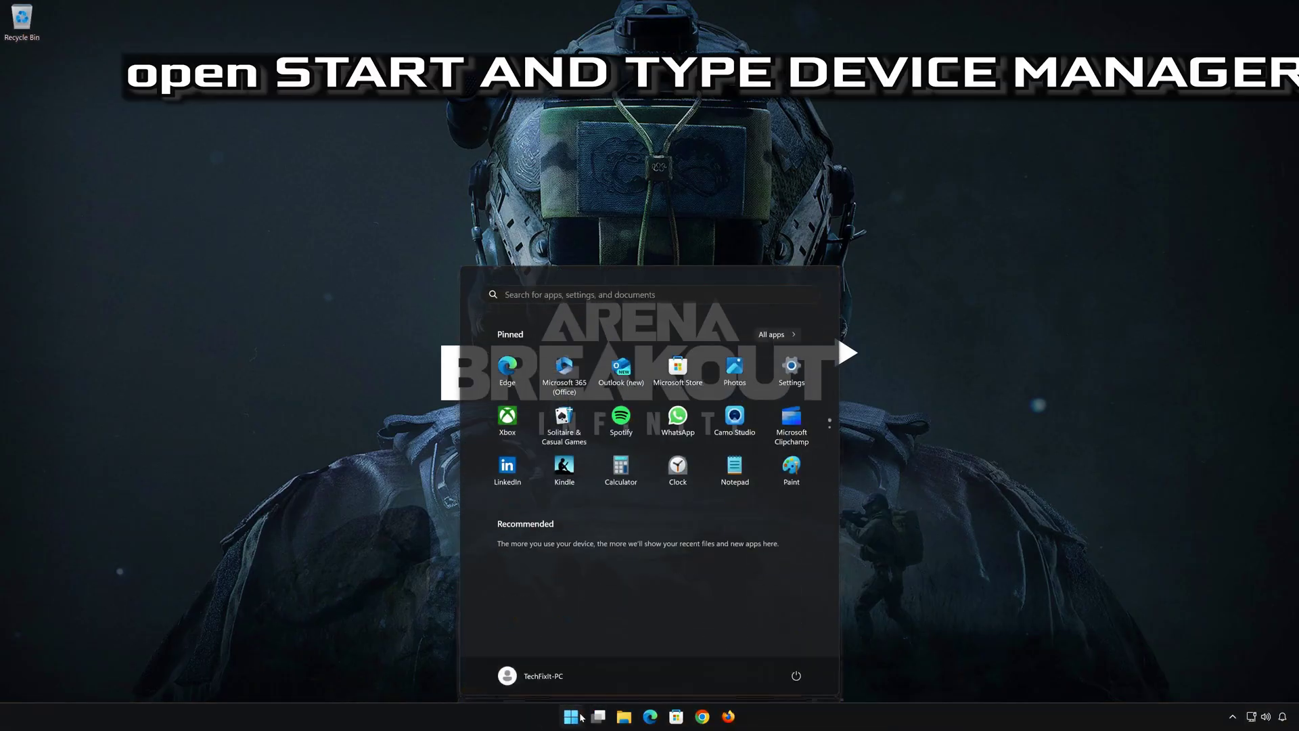
type("device manager")
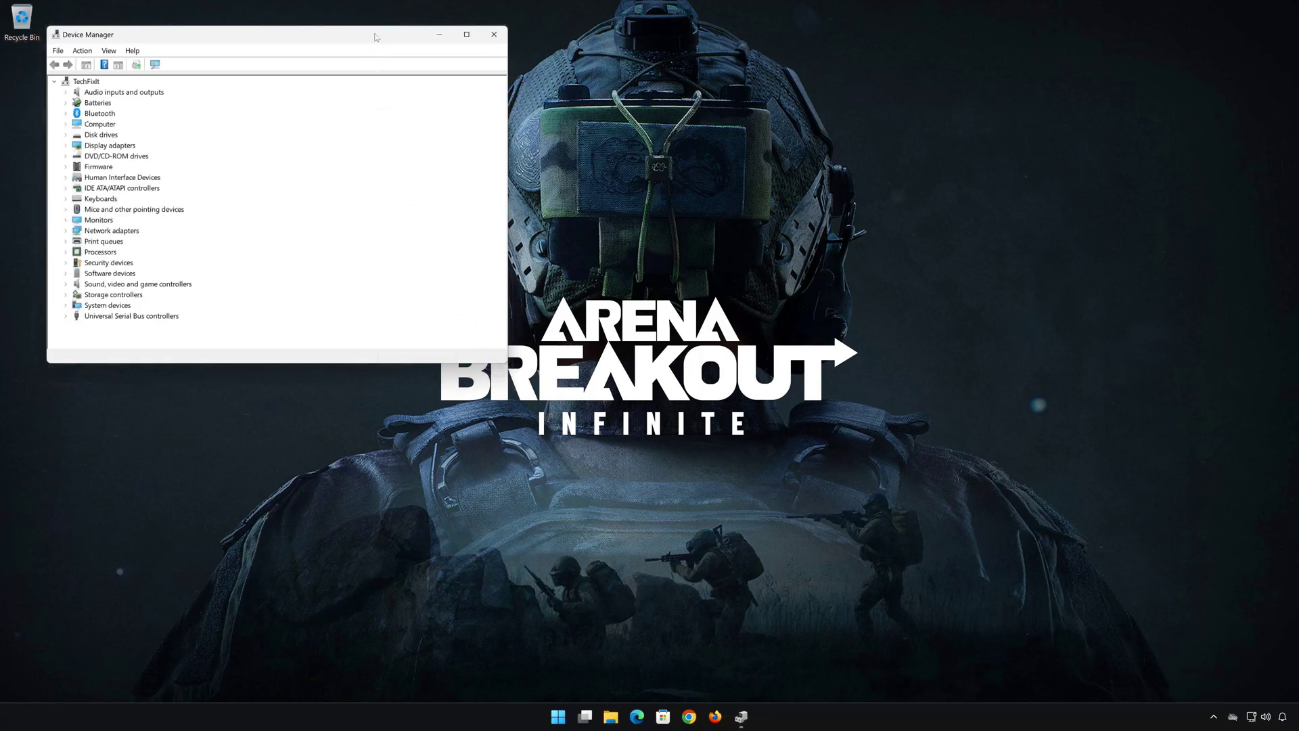
left_click_drag(374, 34, 797, 159)
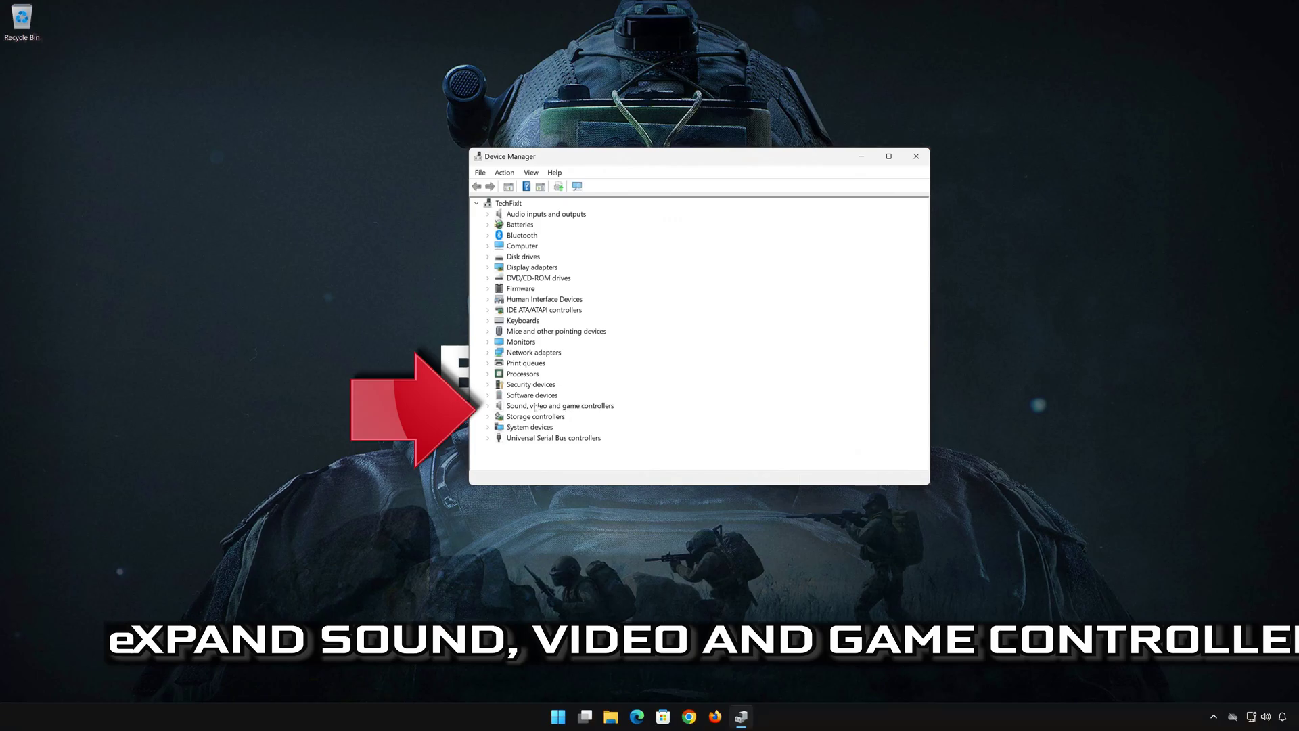
Open the driver properties of the High Definition Audio Device under Sound, video and game controllers
left_click(489, 406)
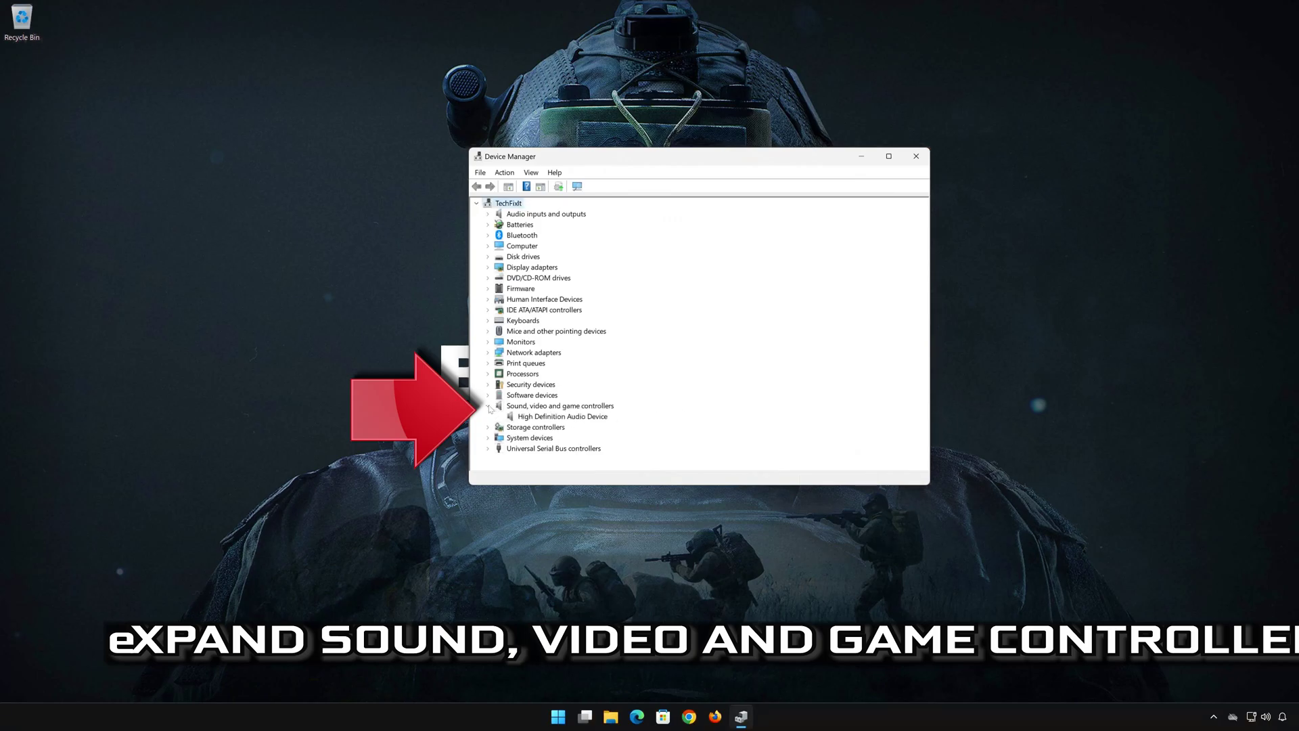
left_click(575, 418)
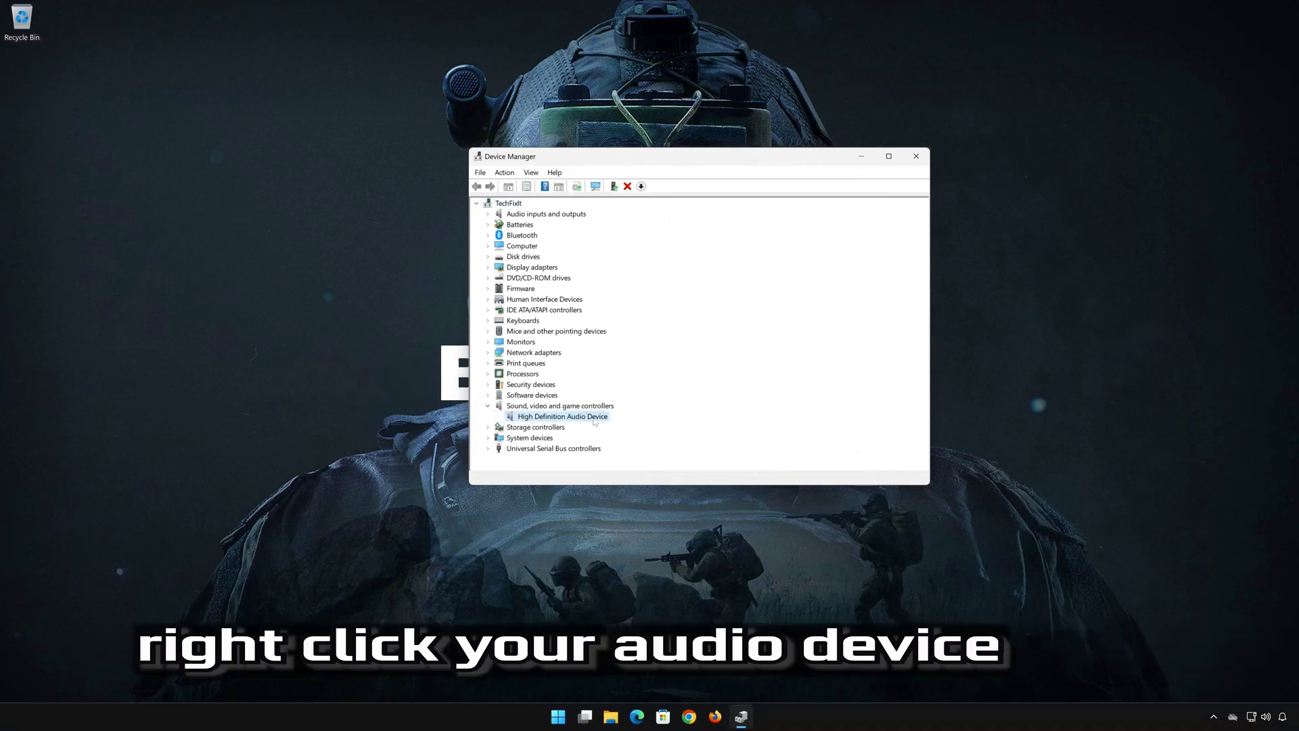
right_click(565, 418)
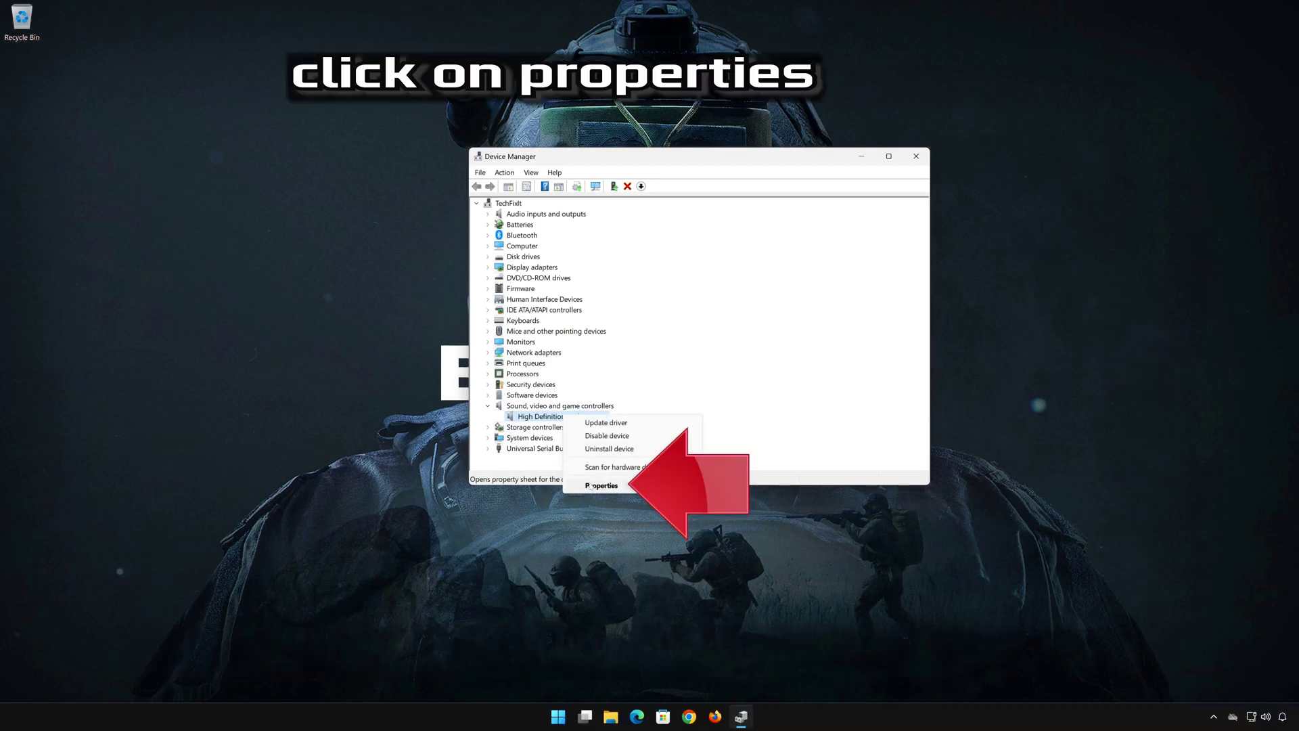
left_click(634, 487)
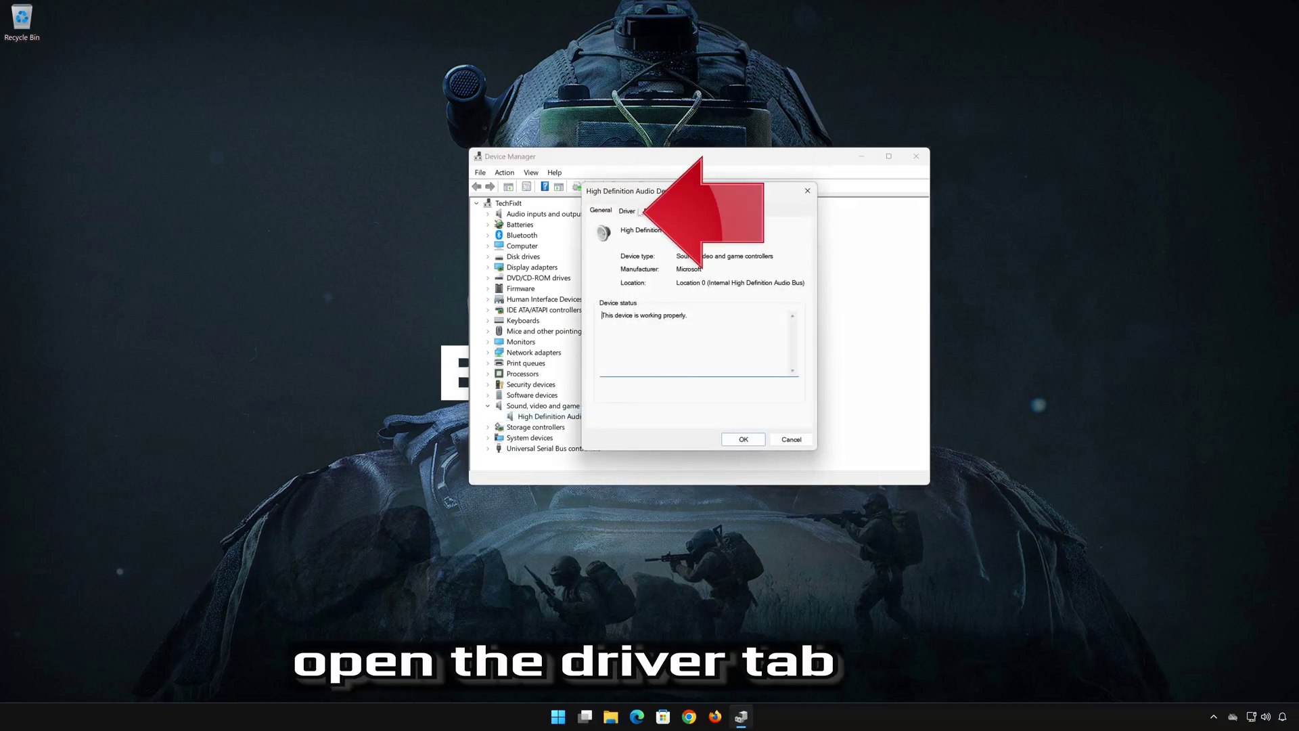
left_click(625, 212)
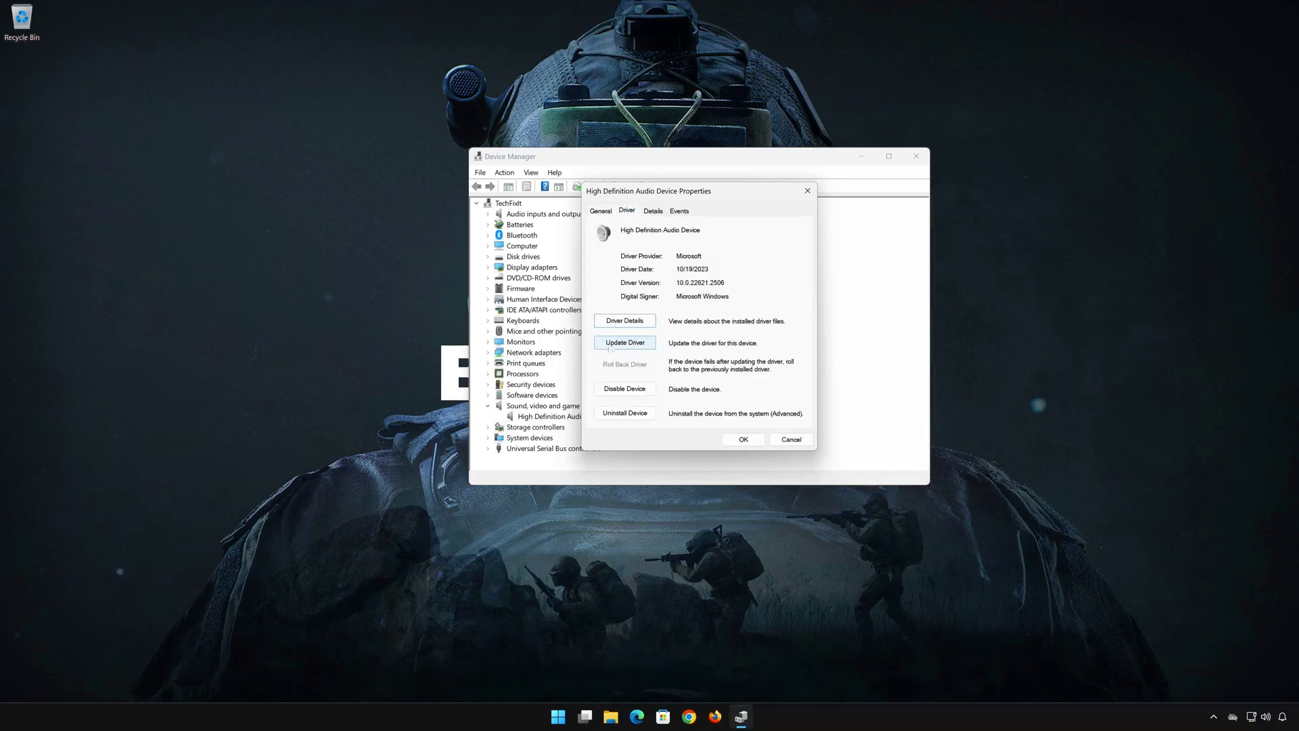
Update the driver manually by picking High Definition Audio Device from the drivers available on the computer, accept the compatibility warning, and close the wizard
left_click(629, 343)
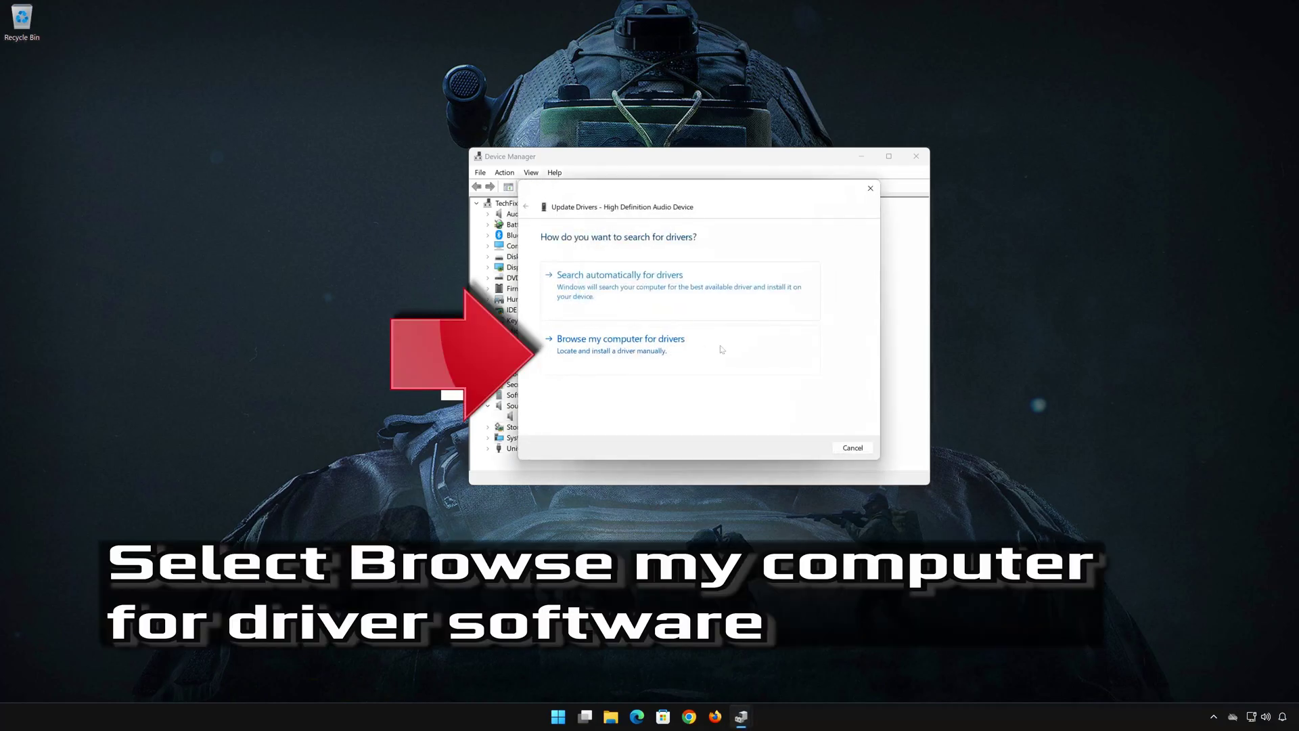
left_click(617, 352)
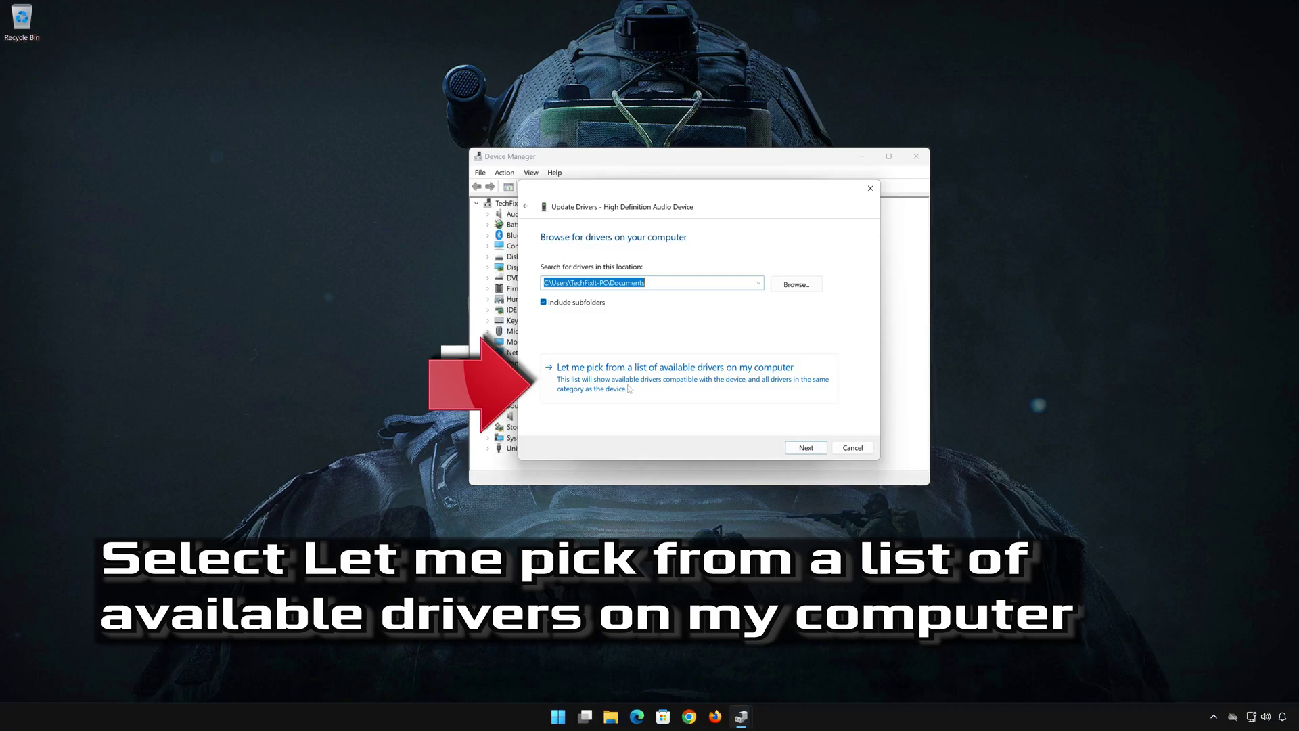
left_click(650, 388)
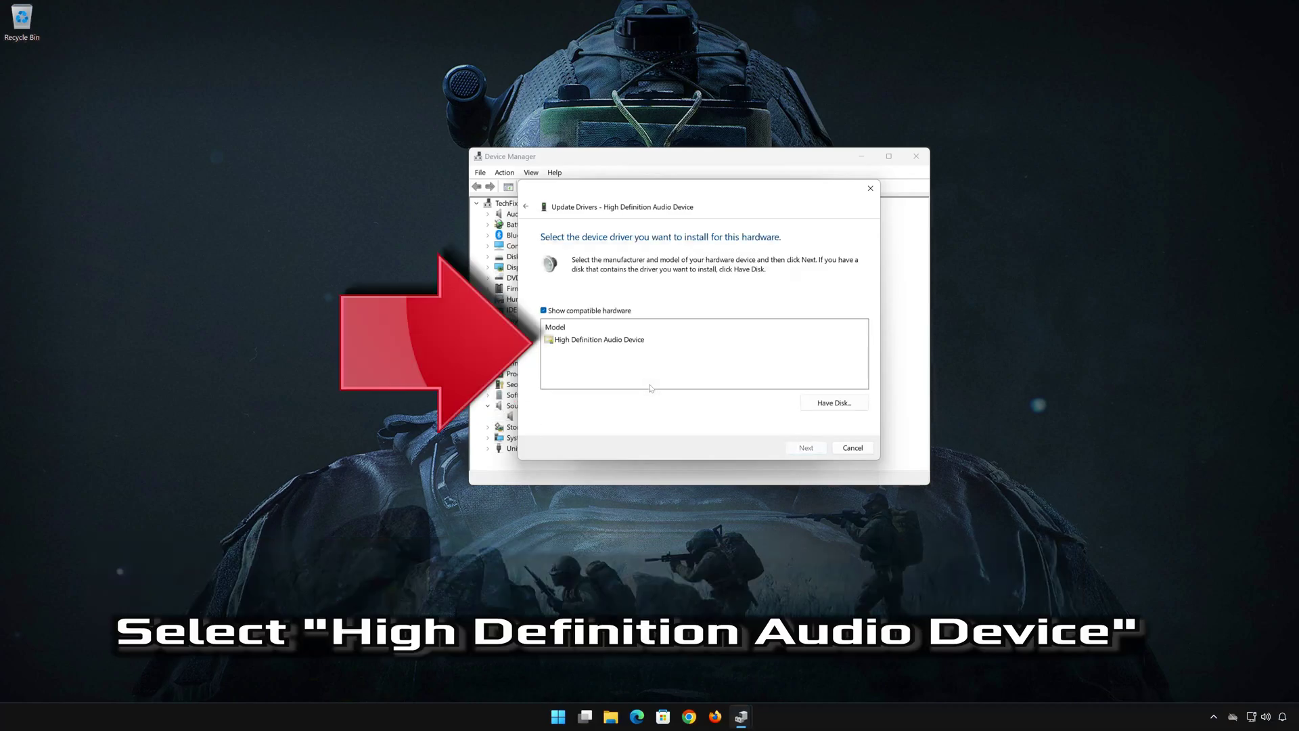
left_click(627, 343)
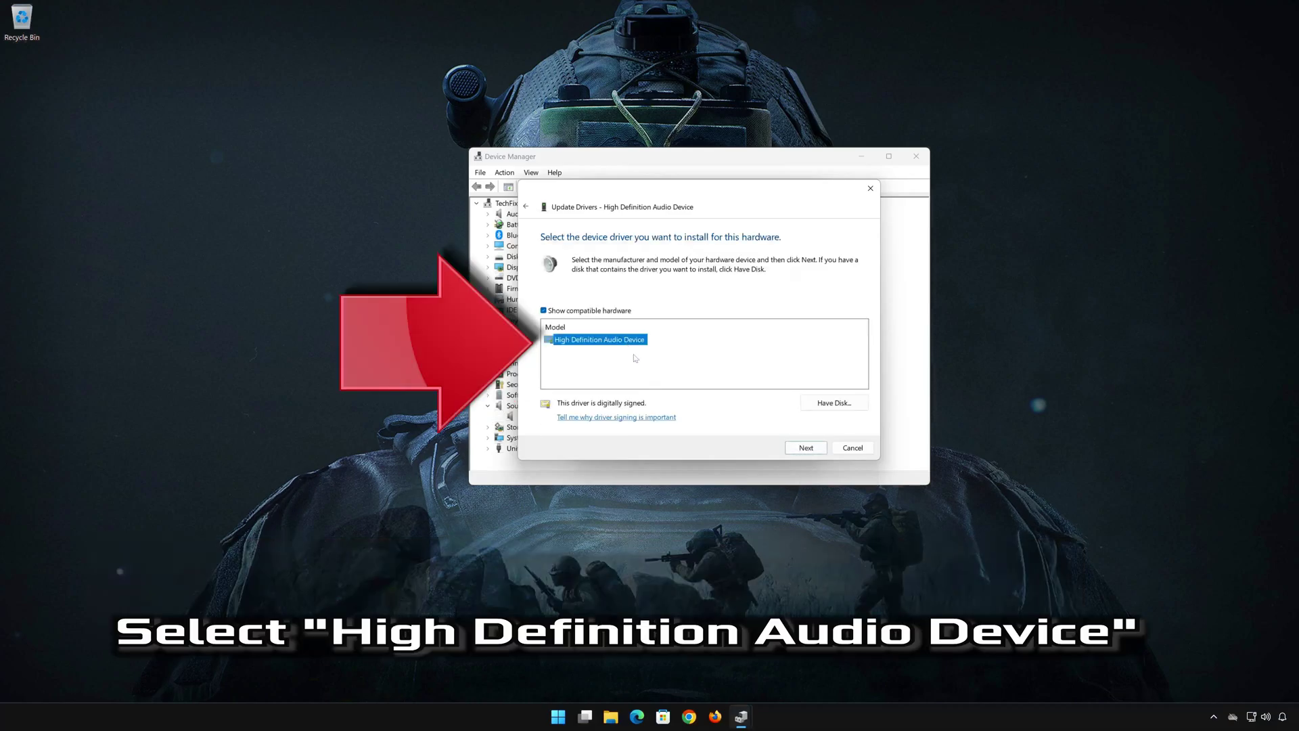
left_click(804, 449)
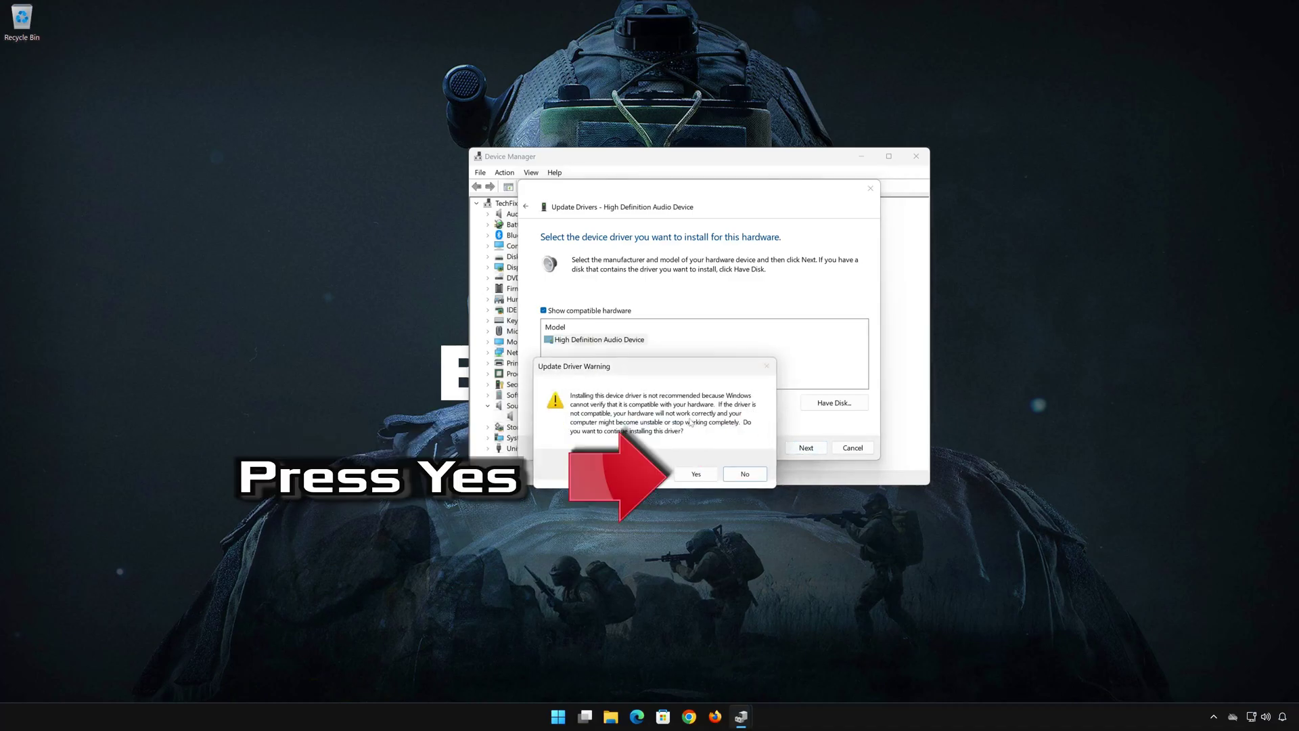
left_click(701, 477)
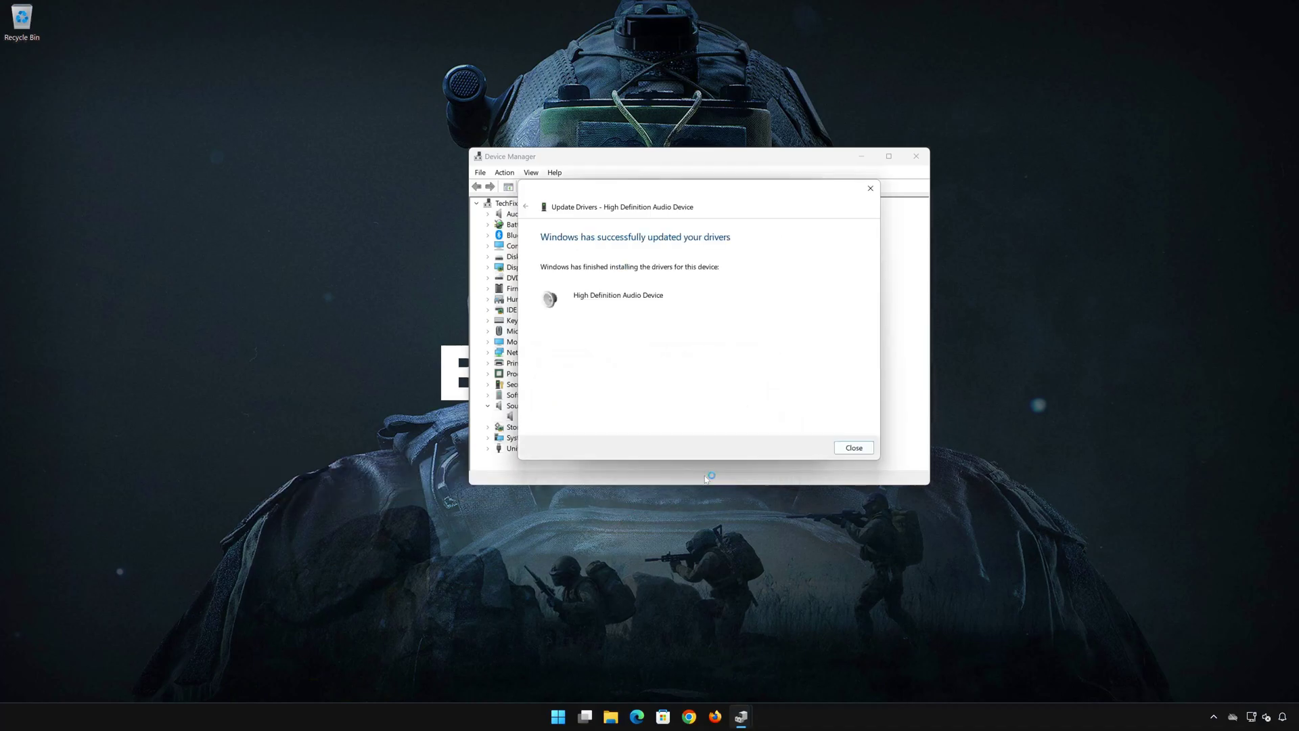
left_click(853, 448)
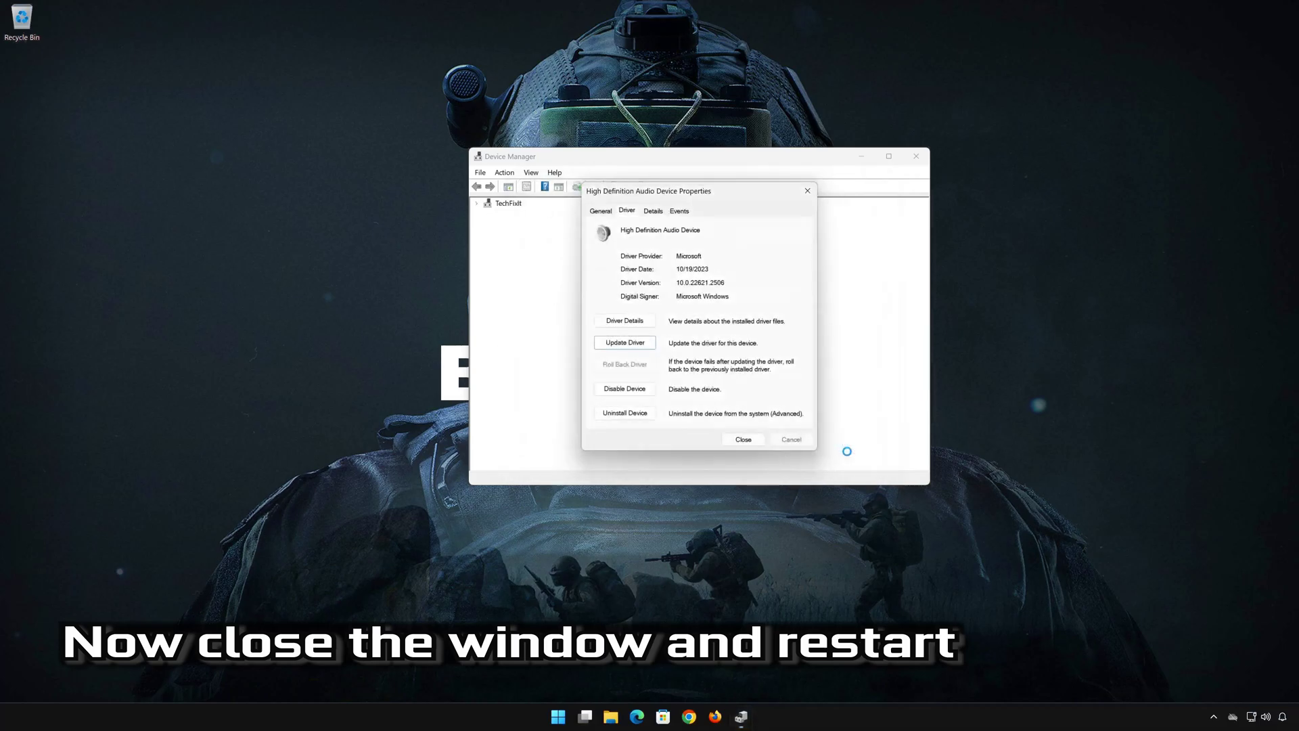
Close the device properties and Device Manager, and restart the computer
left_click(739, 432)
left_click(917, 157)
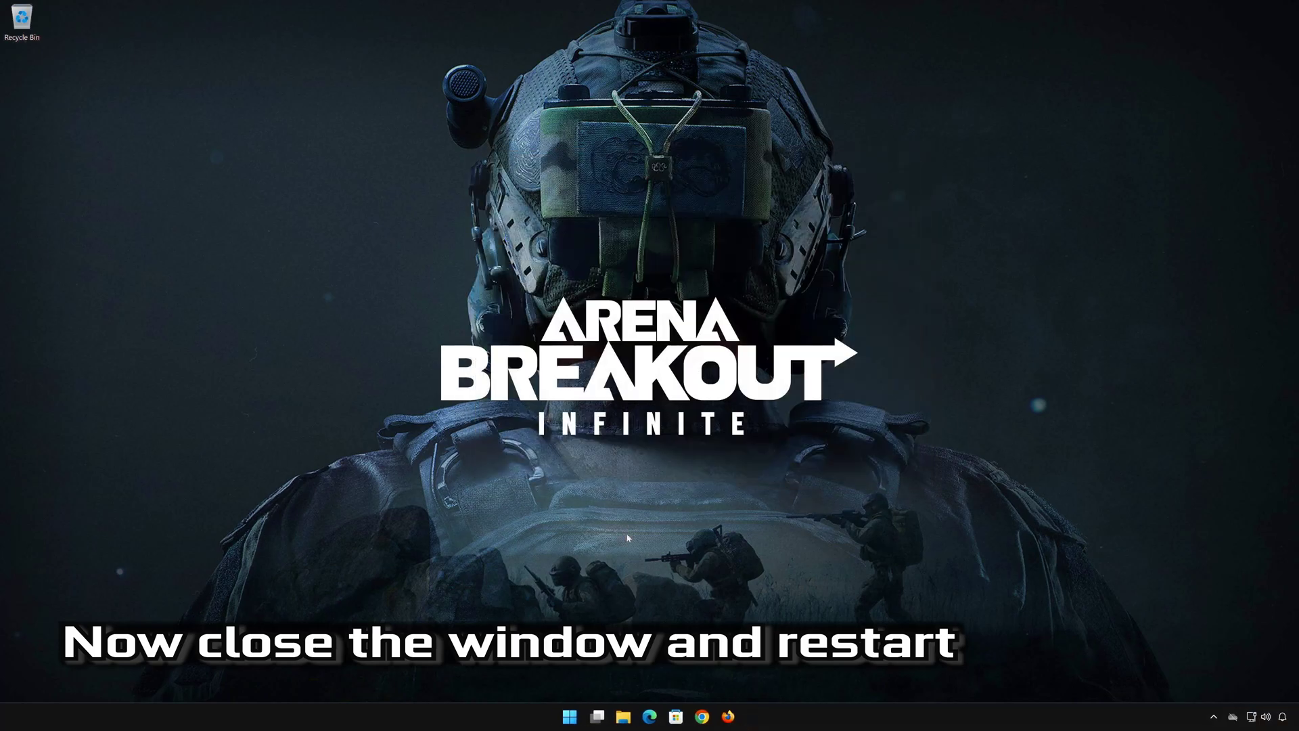
left_click(574, 715)
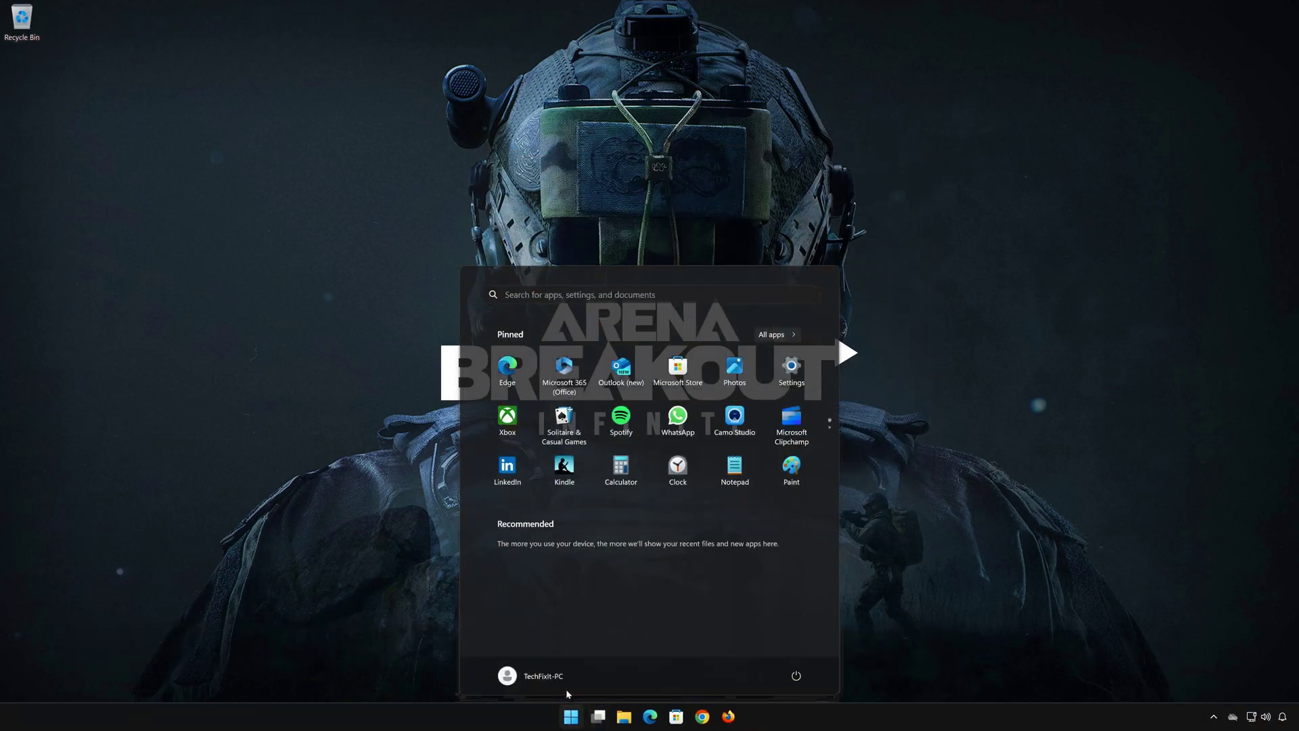
left_click(796, 676)
left_click(795, 654)
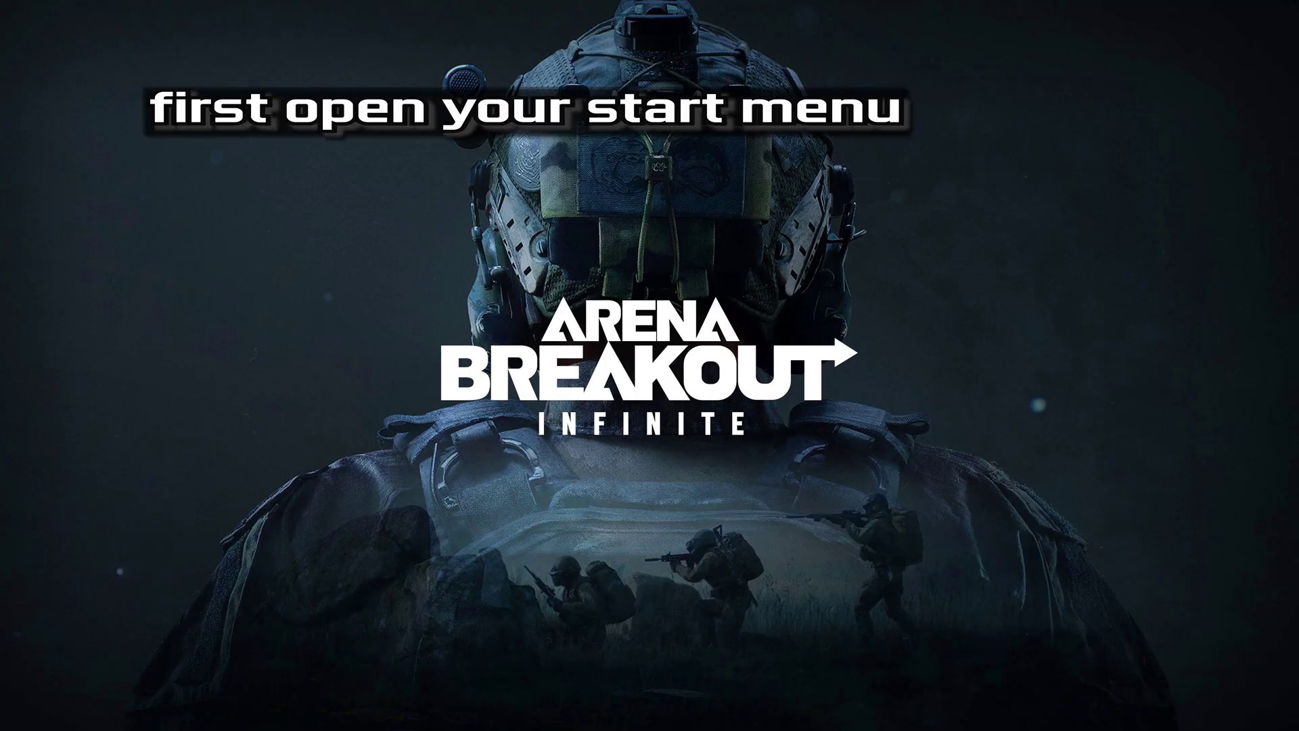
Open the System Sound settings and select Headphones (HDV 820) as the output device
left_click(417, 722)
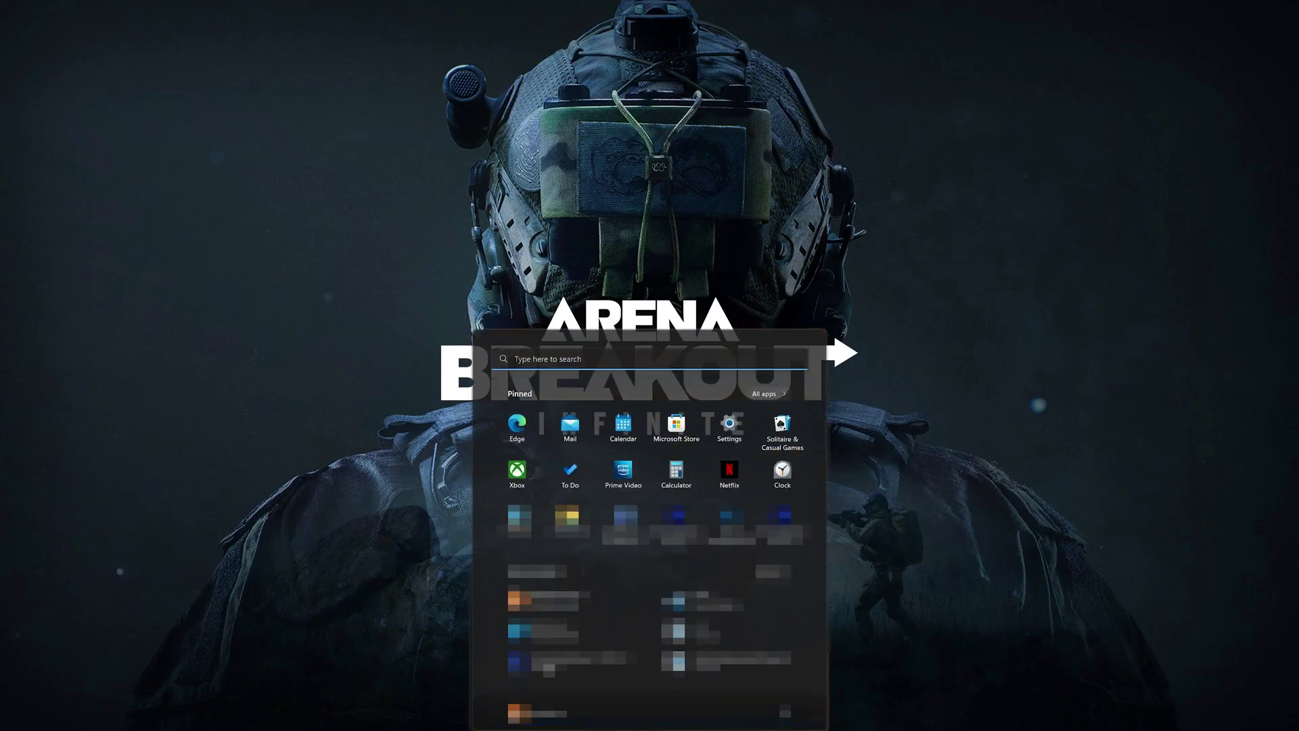
left_click(729, 426)
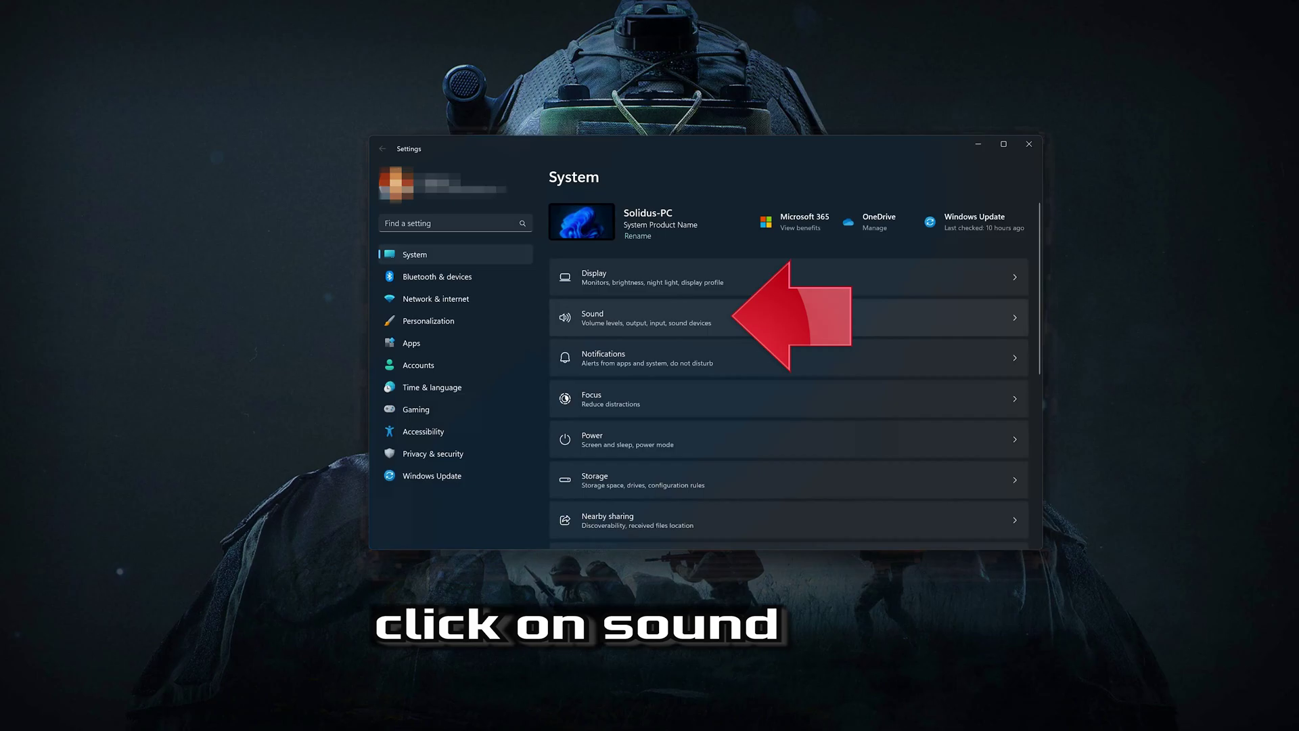
left_click(766, 314)
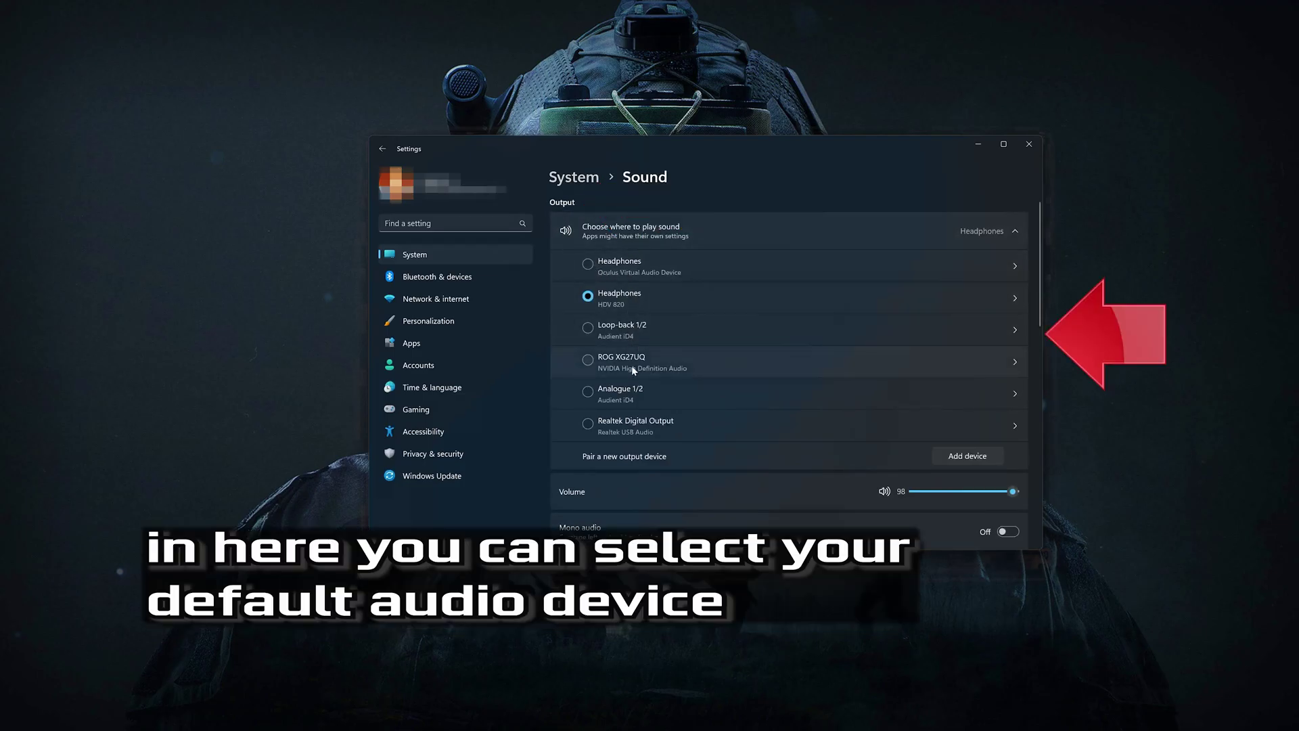
left_click(623, 266)
left_click(620, 300)
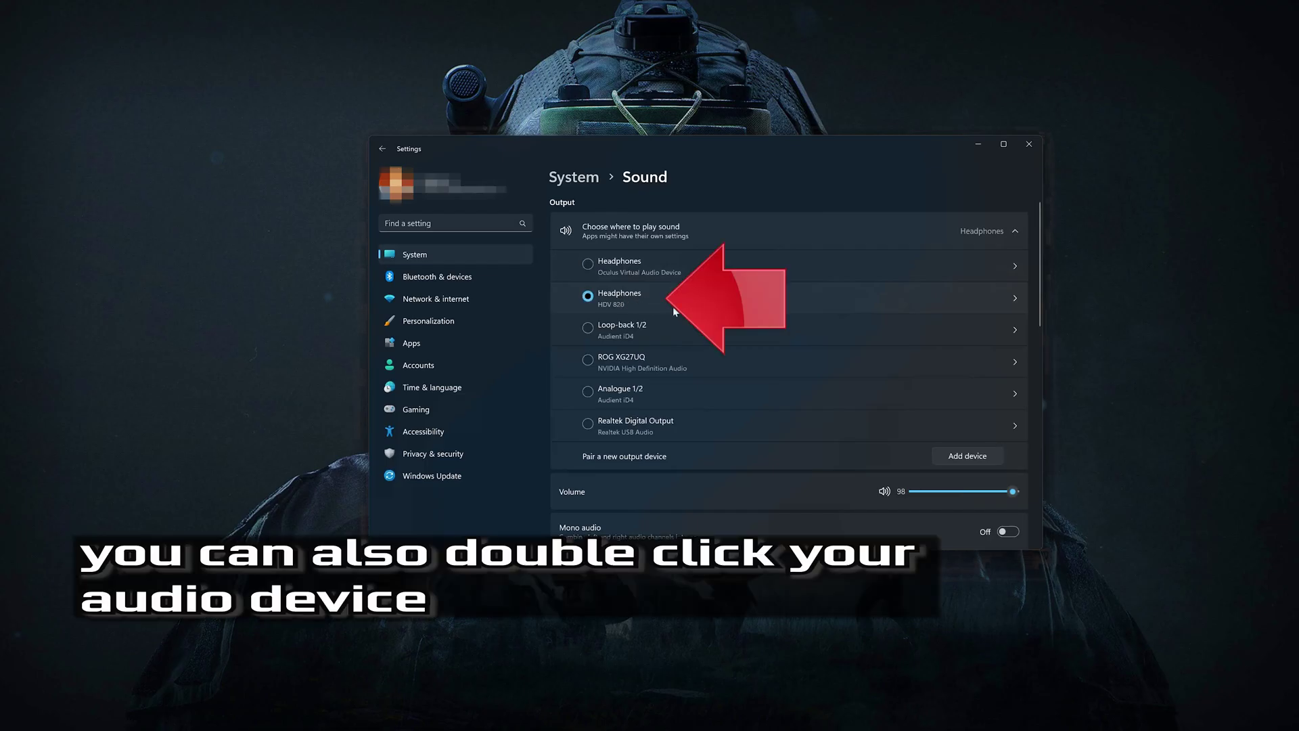
Inspect the properties of the HDV 820 headphones and the device types offered for adding a new output device
double_click(700, 295)
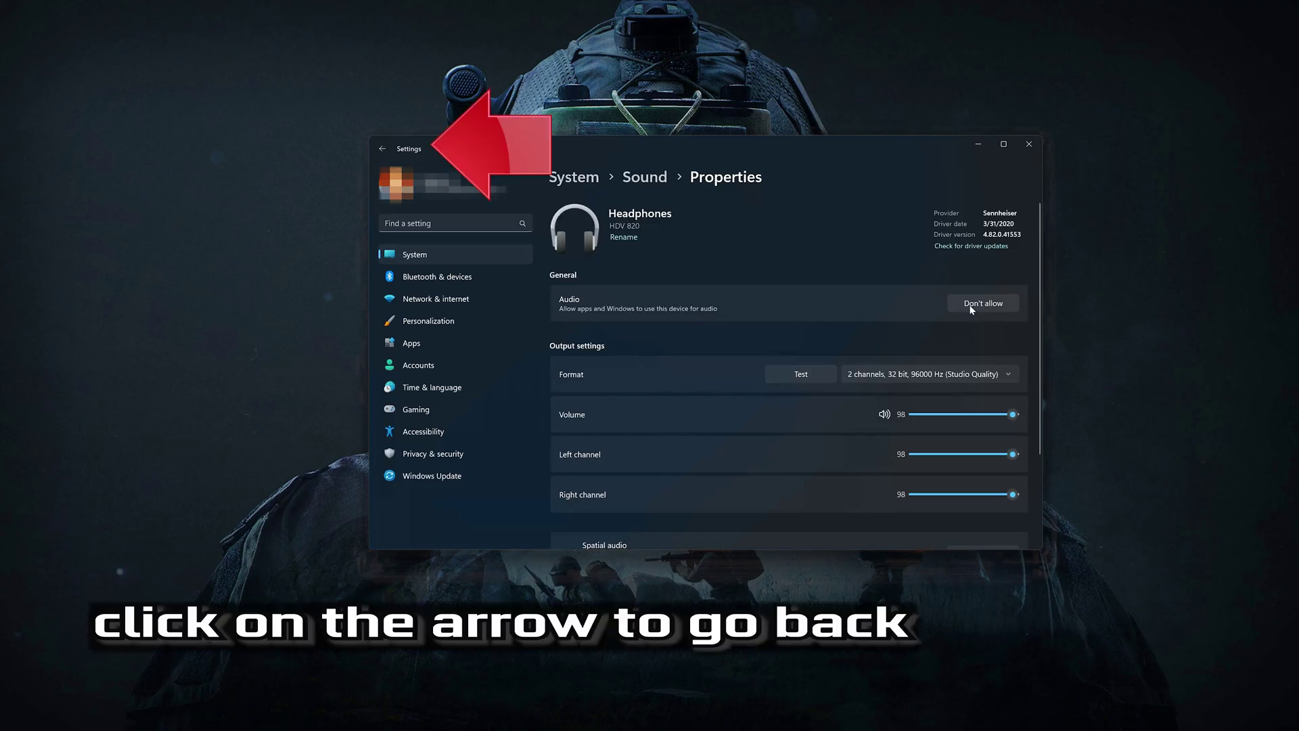
key("alt+Left")
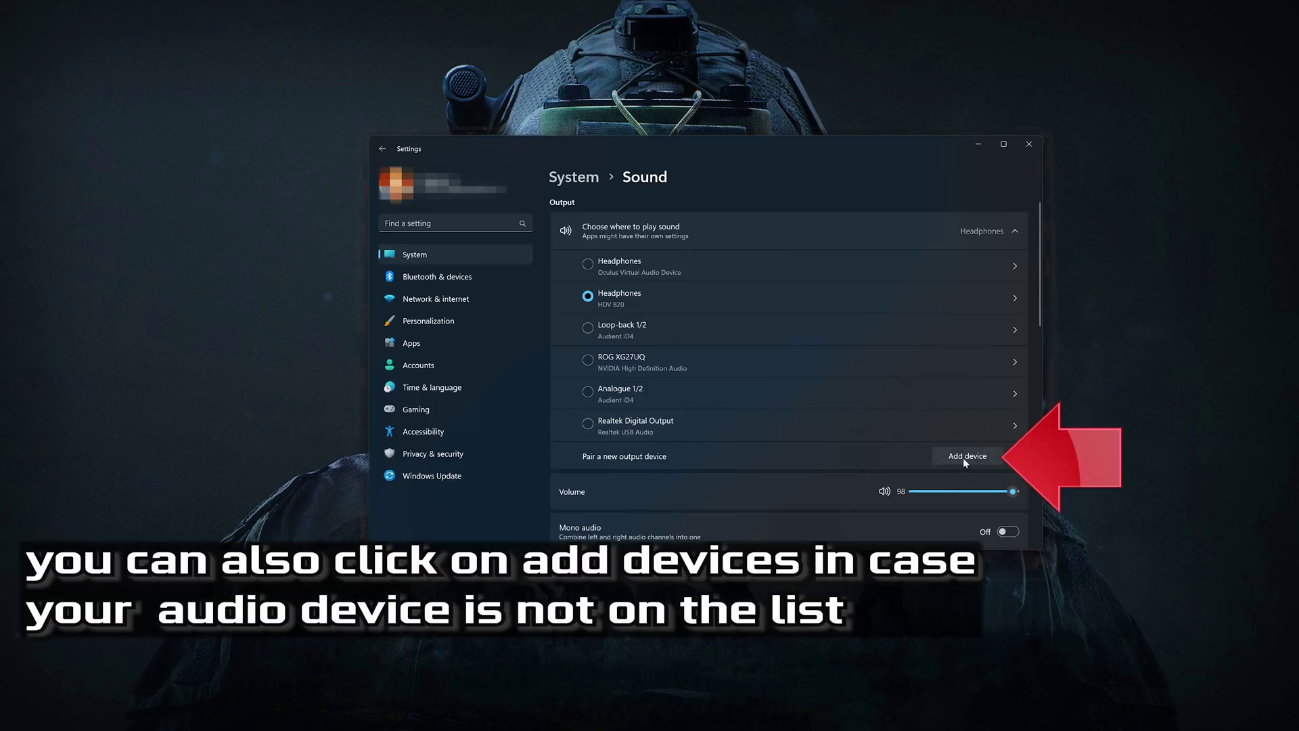
left_click(964, 459)
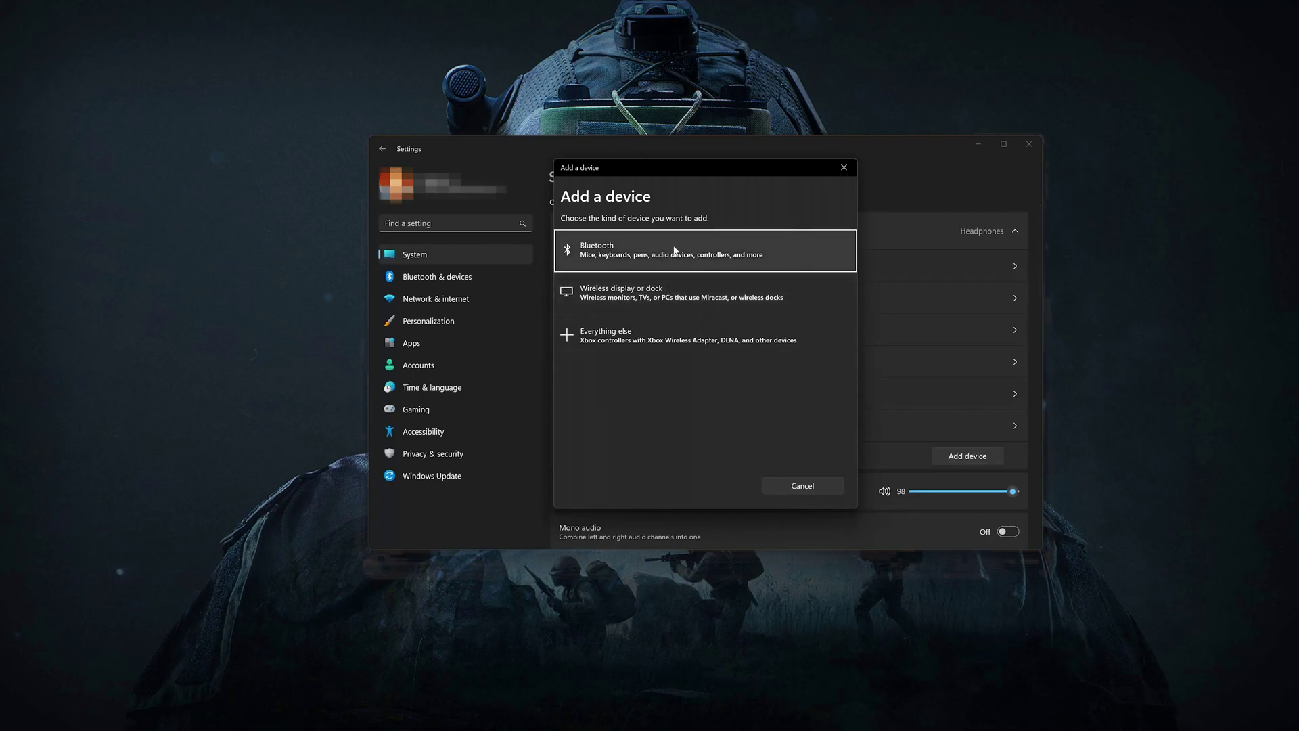
left_click(838, 169)
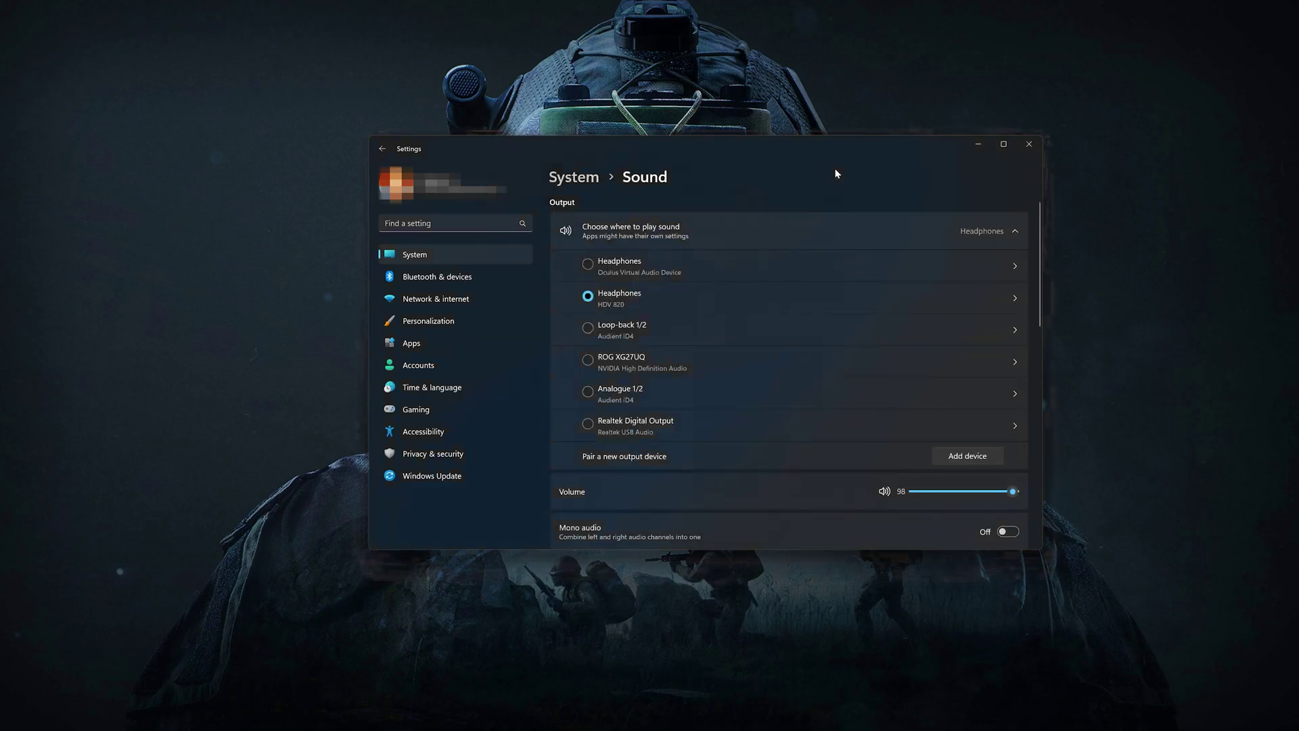